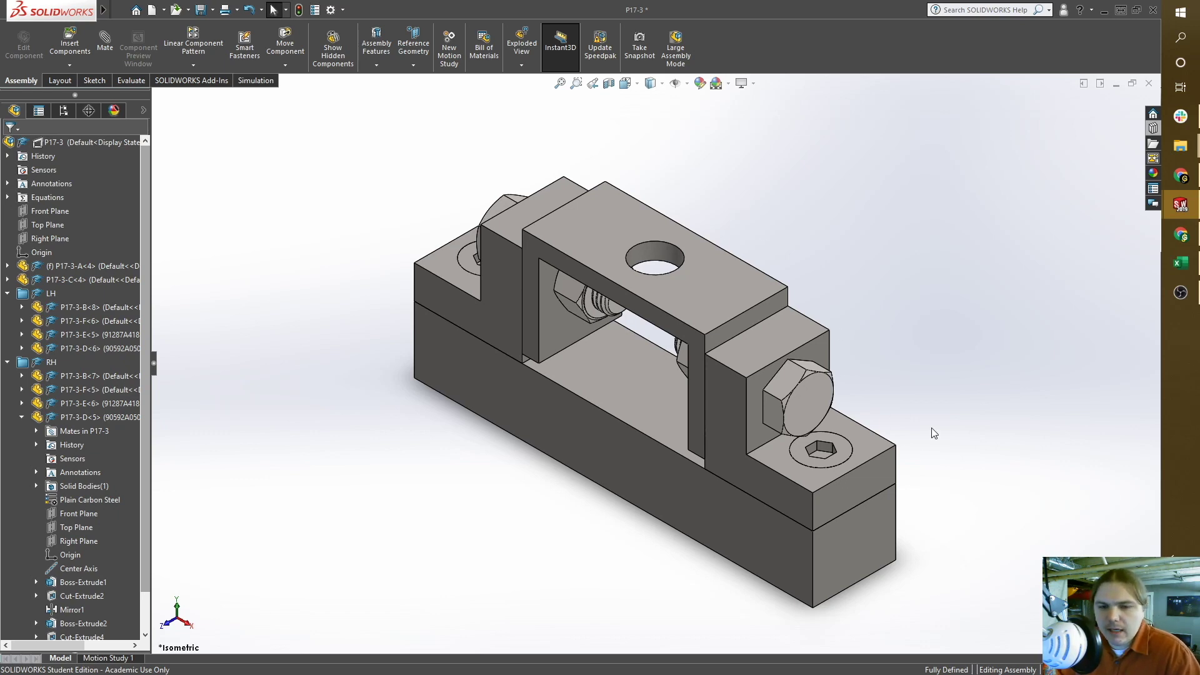
- Hide the five selected bolt and nut components from the assembly
{"action": "middle_click_drag", "start_coordinate": [646, 383], "coordinate": [662, 364]}
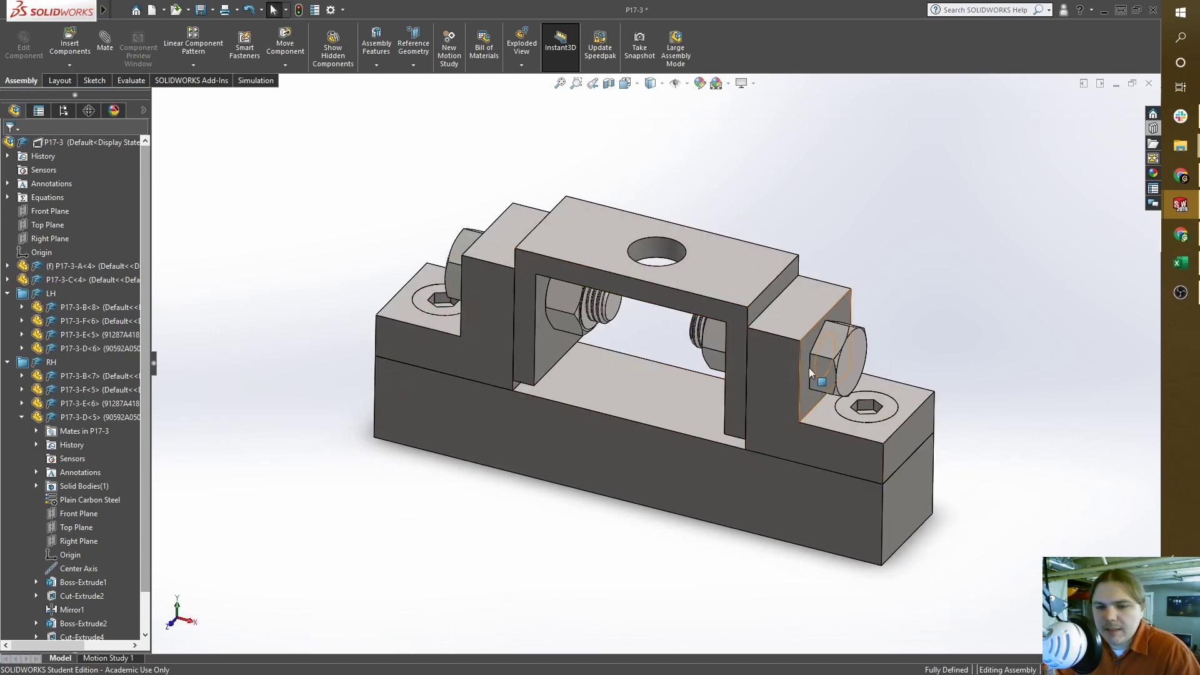
{"action": "scroll", "coordinate": [864, 301], "scroll_direction": "down", "scroll_amount": 5}
{"action": "scroll", "coordinate": [652, 381], "scroll_direction": "up", "scroll_amount": 2}
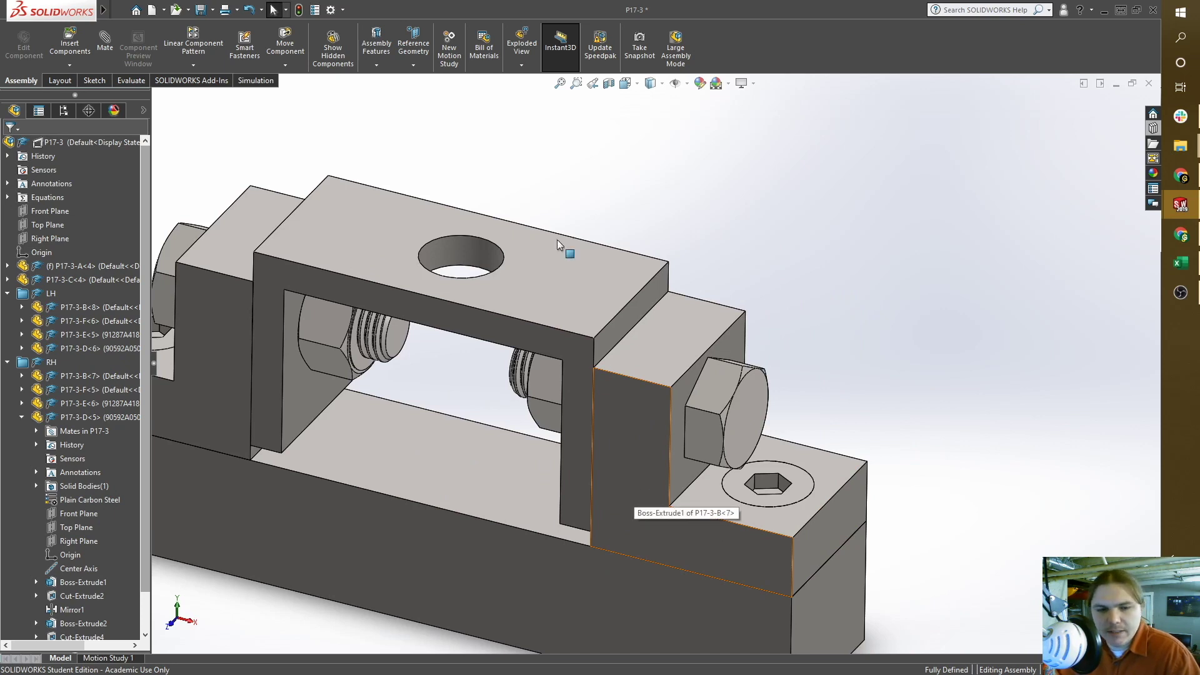
{"action": "key", "text": "f"}
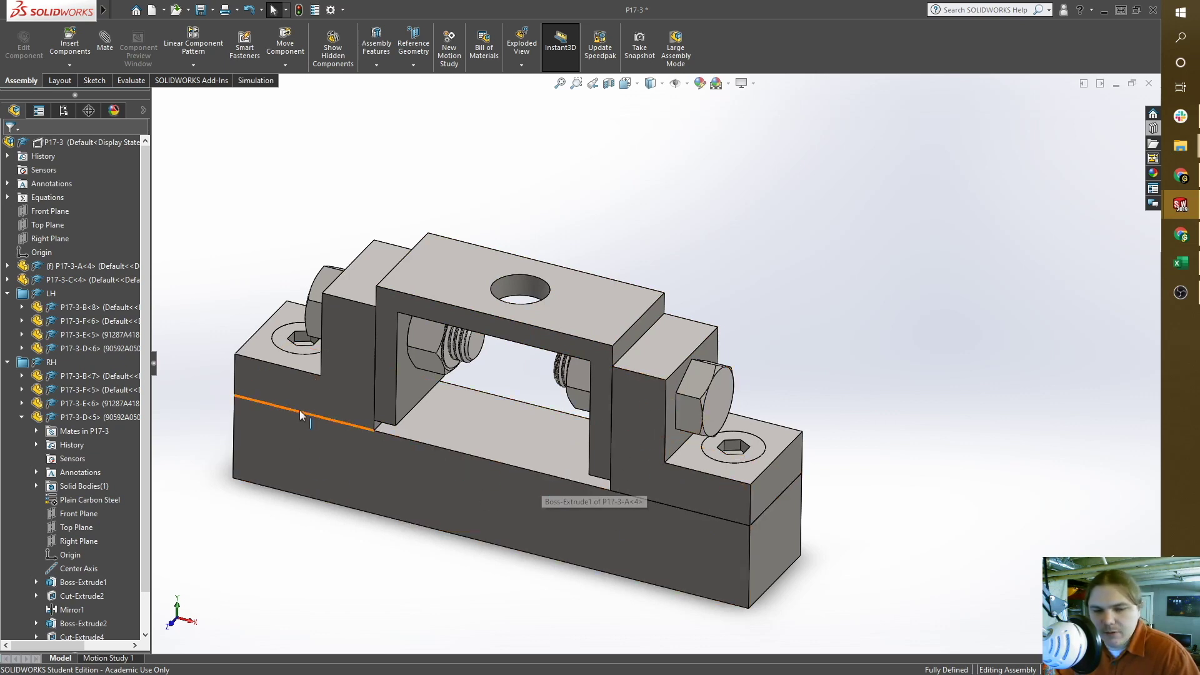
{"action": "left_click", "coordinate": [78, 334]}
{"action": "left_click", "coordinate": [78, 321], "text": "ctrl"}
{"action": "left_click", "coordinate": [78, 349], "text": "ctrl"}
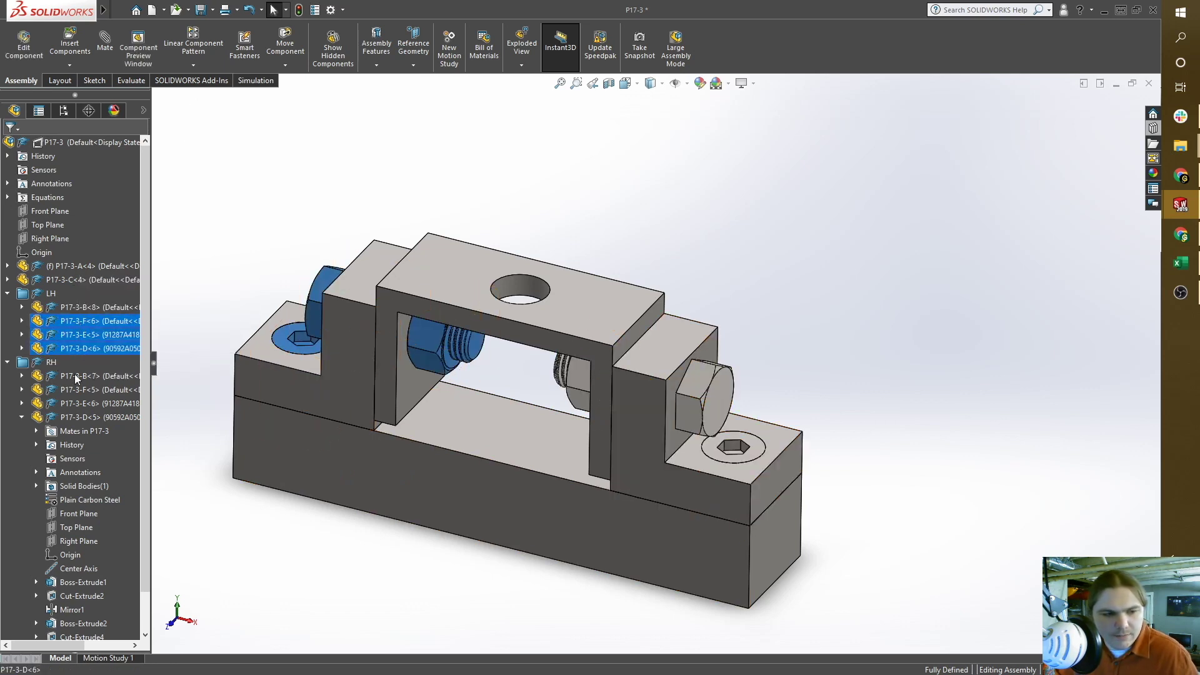
{"action": "left_click", "coordinate": [78, 417], "text": "ctrl"}
{"action": "left_click", "coordinate": [79, 403], "text": "ctrl"}
{"action": "right_click", "coordinate": [78, 403]}
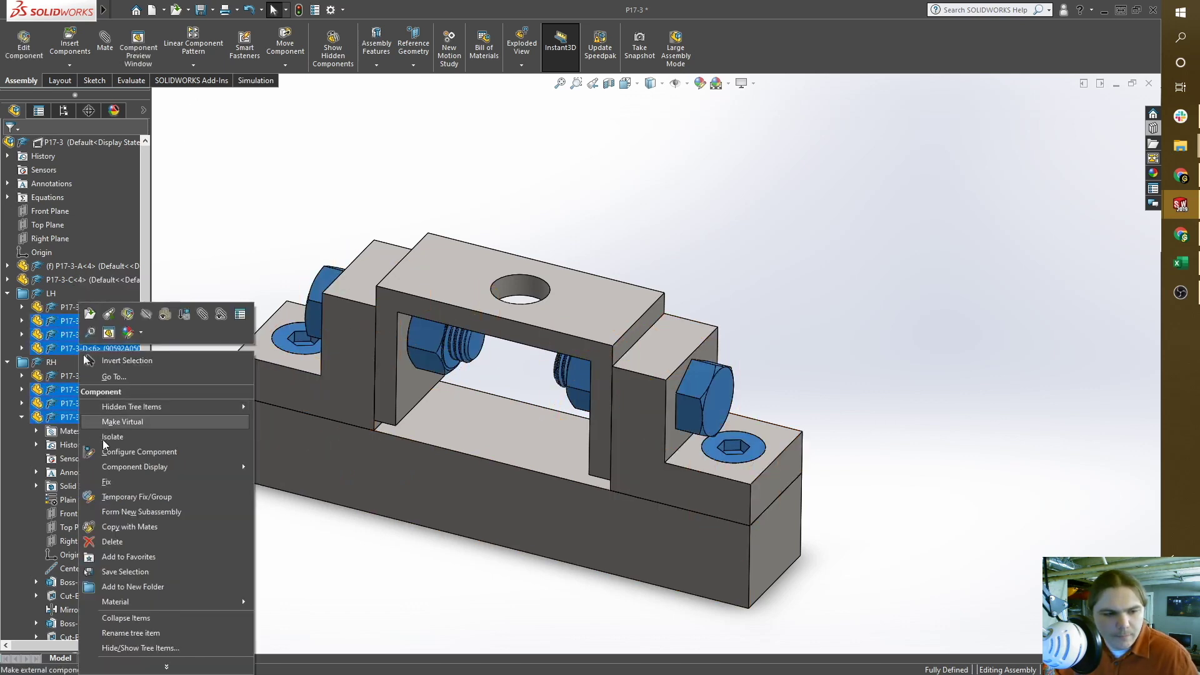
{"action": "left_click", "coordinate": [146, 313]}
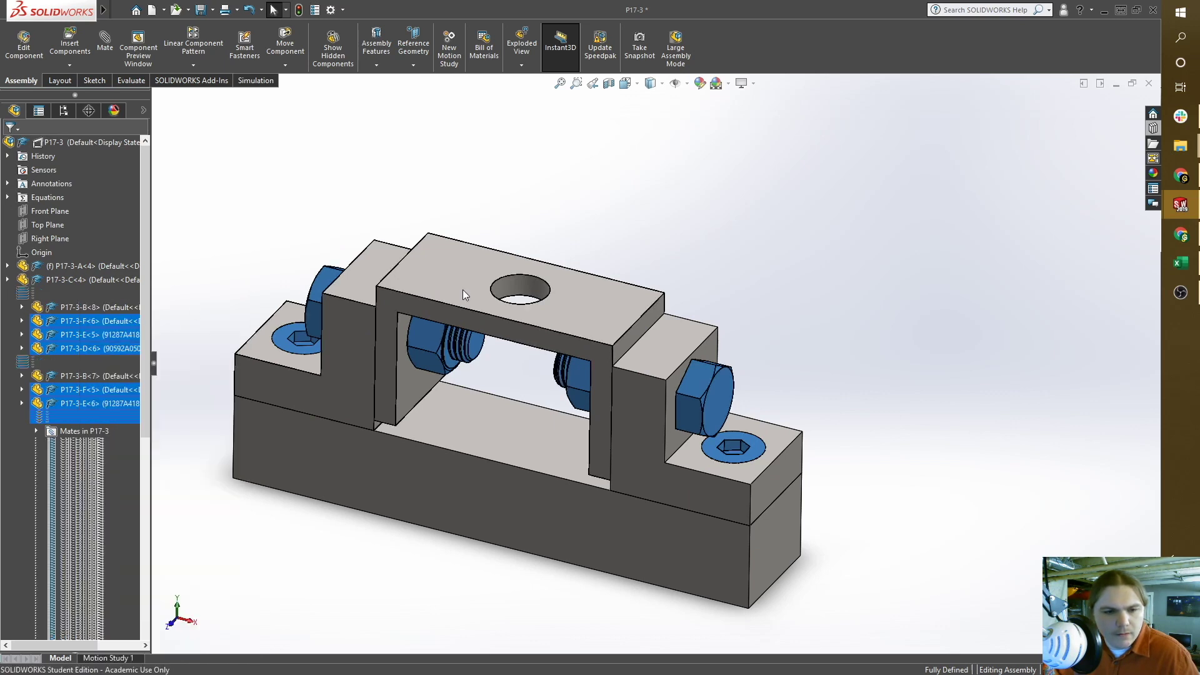
- Hide the top bracket, leaving the base and its two upright blocks
{"action": "left_click", "coordinate": [463, 289]}
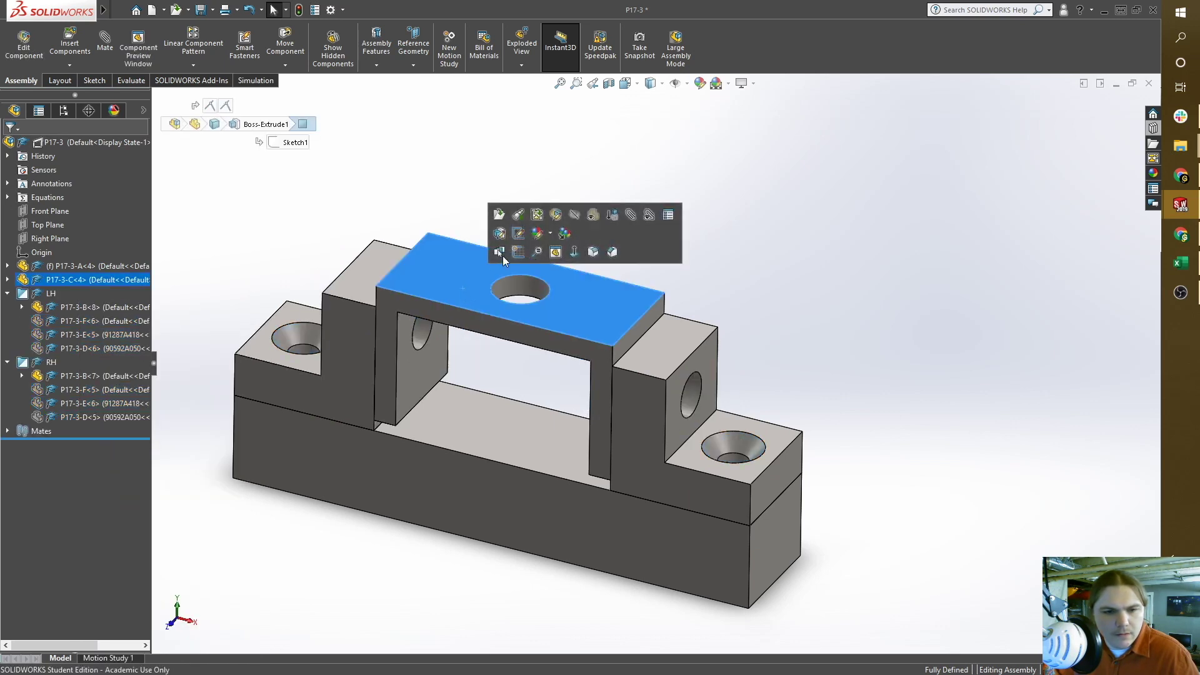
{"action": "left_click", "coordinate": [575, 214]}
{"action": "middle_click_drag", "start_coordinate": [609, 334], "coordinate": [606, 367]}
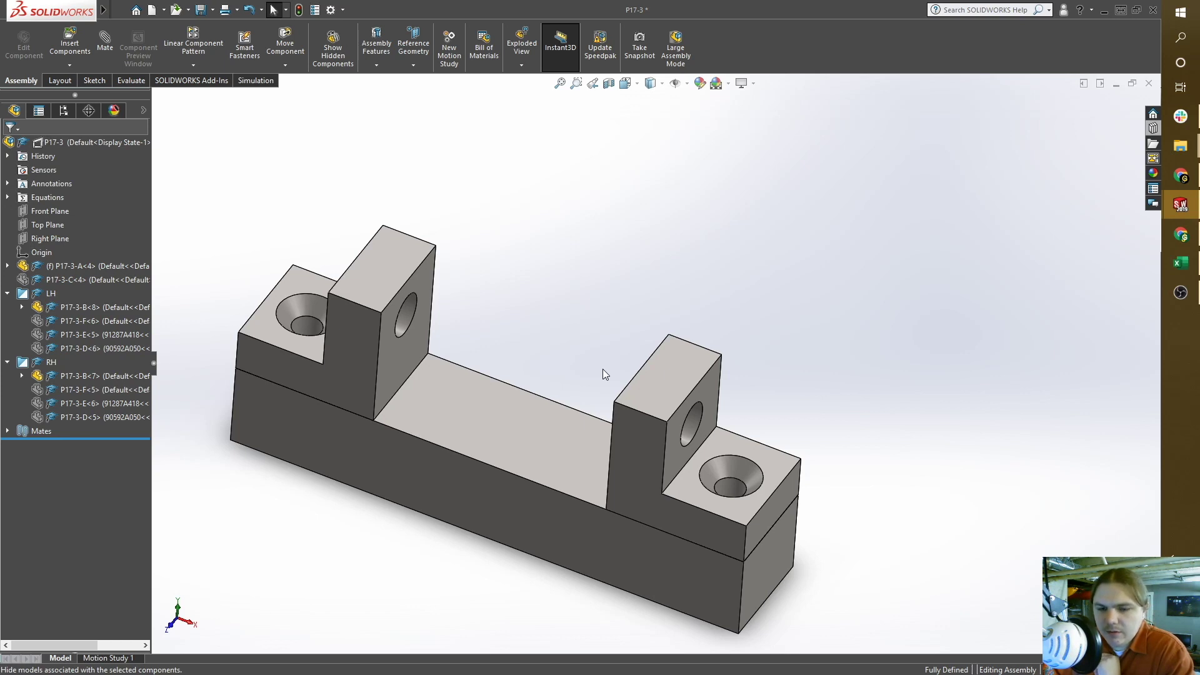
{"action": "middle_click_drag", "start_coordinate": [617, 352], "coordinate": [617, 305]}
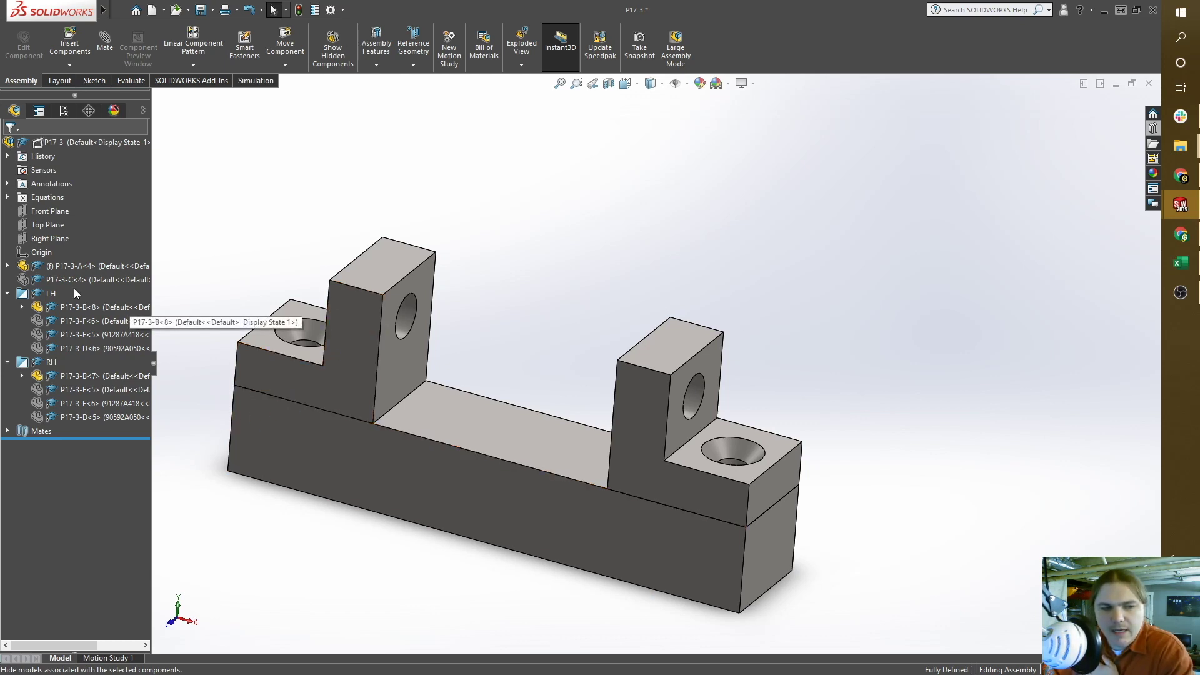
{"action": "left_click", "coordinate": [96, 307]}
{"action": "left_click", "coordinate": [29, 376]}
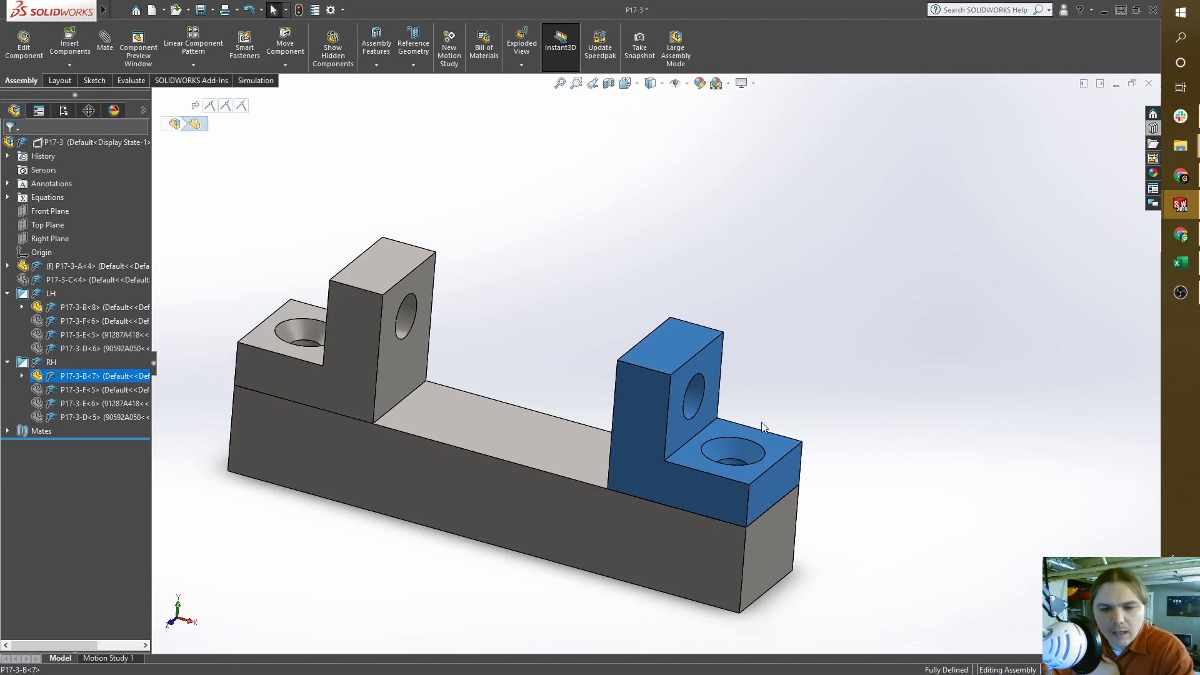
{"action": "mouse_move", "coordinate": [762, 422]}
{"action": "middle_mouse_down"}
{"action": "mouse_move", "coordinate": [785, 477]}
{"action": "mouse_move", "coordinate": [783, 423]}
{"action": "mouse_move", "coordinate": [769, 417]}
{"action": "middle_mouse_up"}
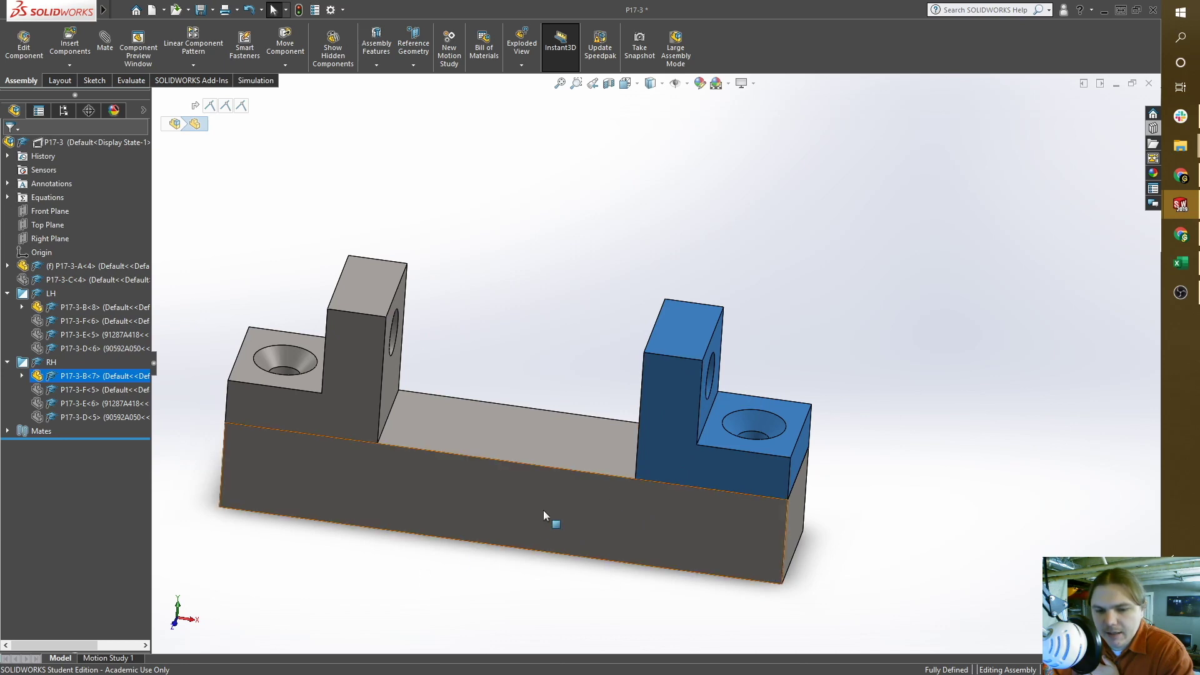
{"action": "right_click", "coordinate": [674, 471]}
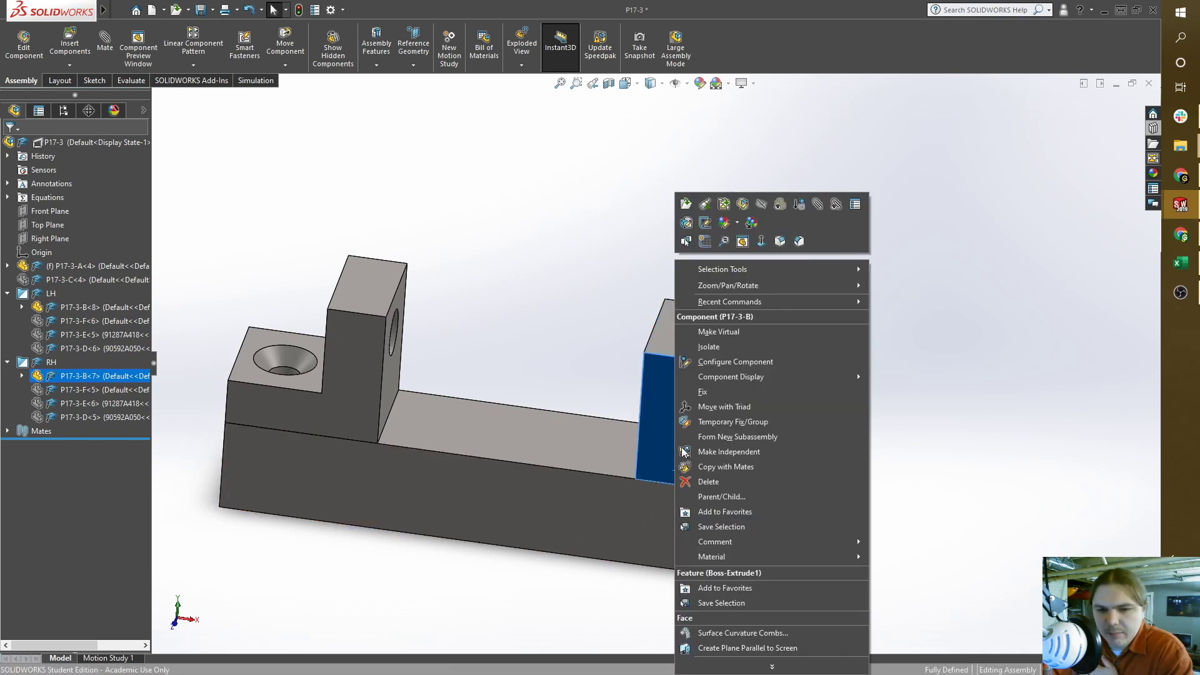
{"action": "left_click", "coordinate": [686, 241]}
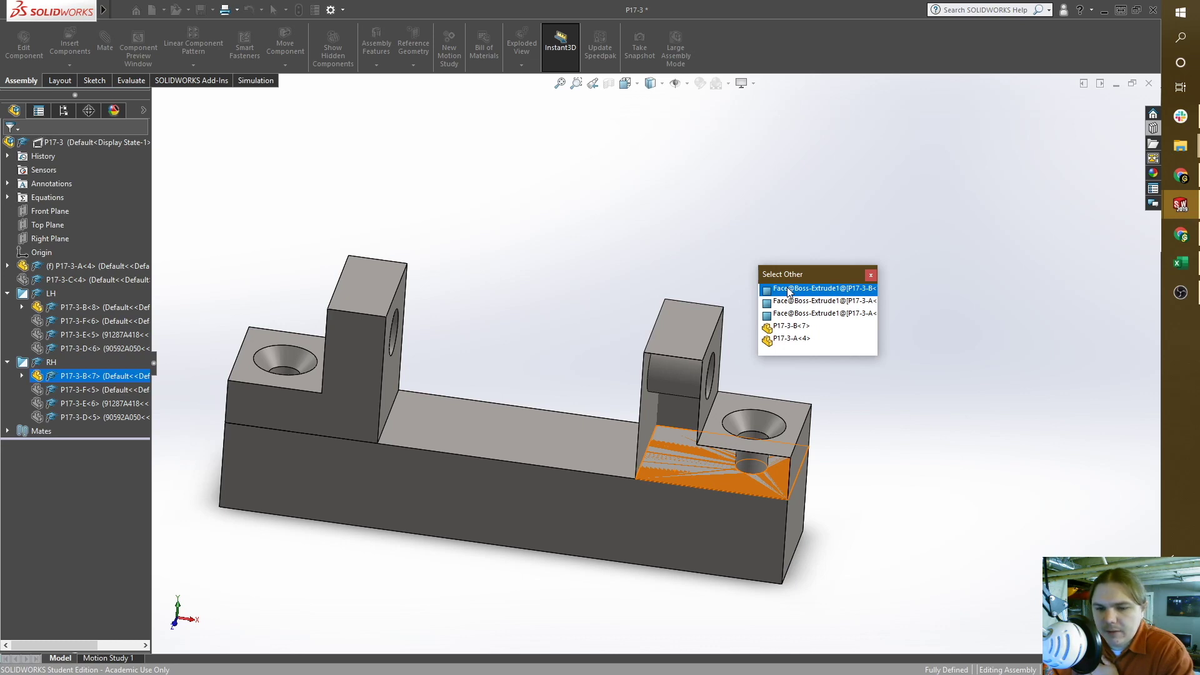
{"action": "left_click", "coordinate": [704, 215]}
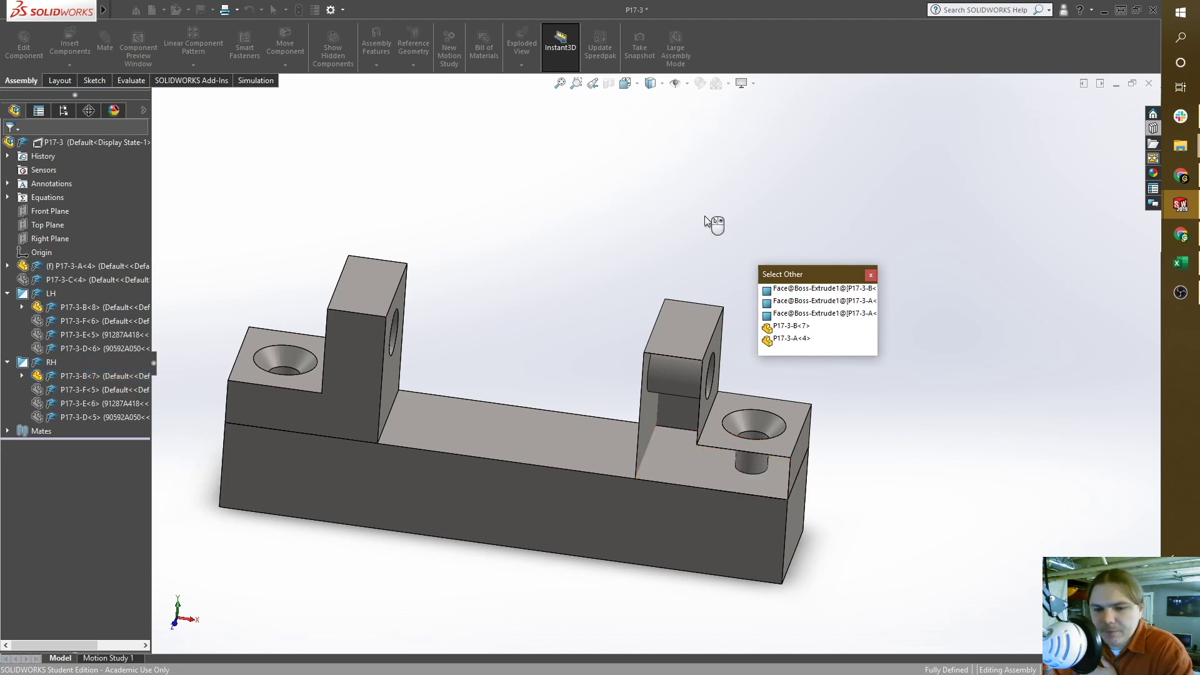
{"action": "middle_click_drag", "start_coordinate": [757, 290], "coordinate": [761, 337]}
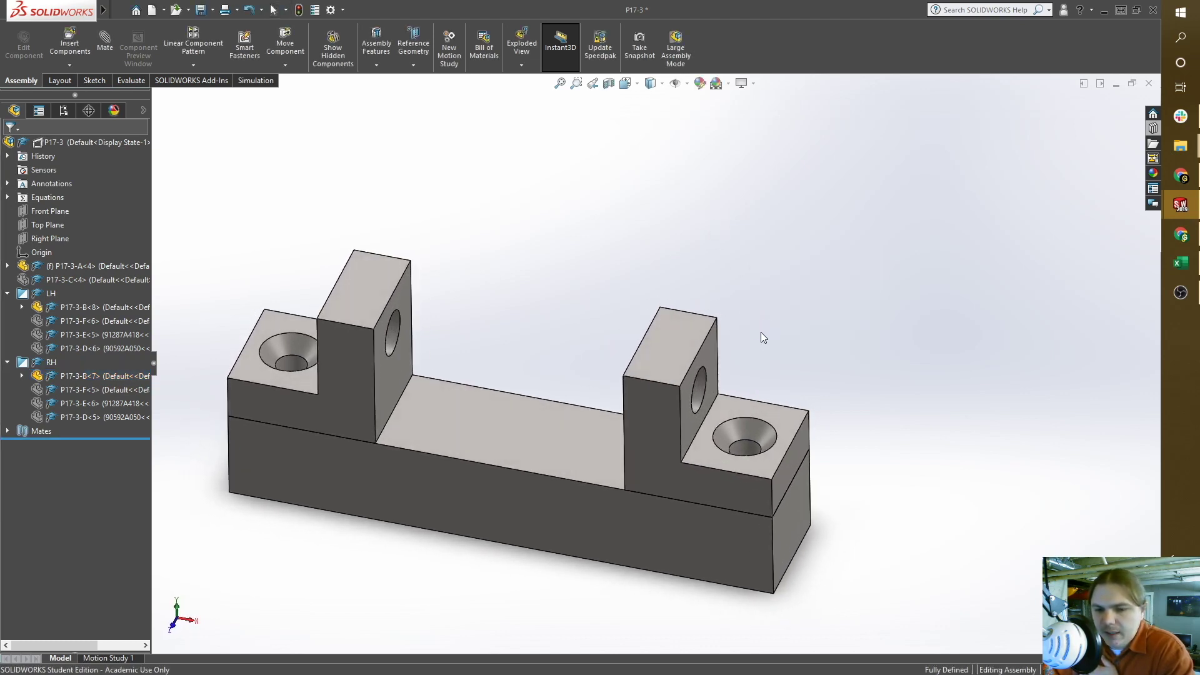
{"action": "scroll", "coordinate": [745, 434], "scroll_direction": "down", "scroll_amount": 5}
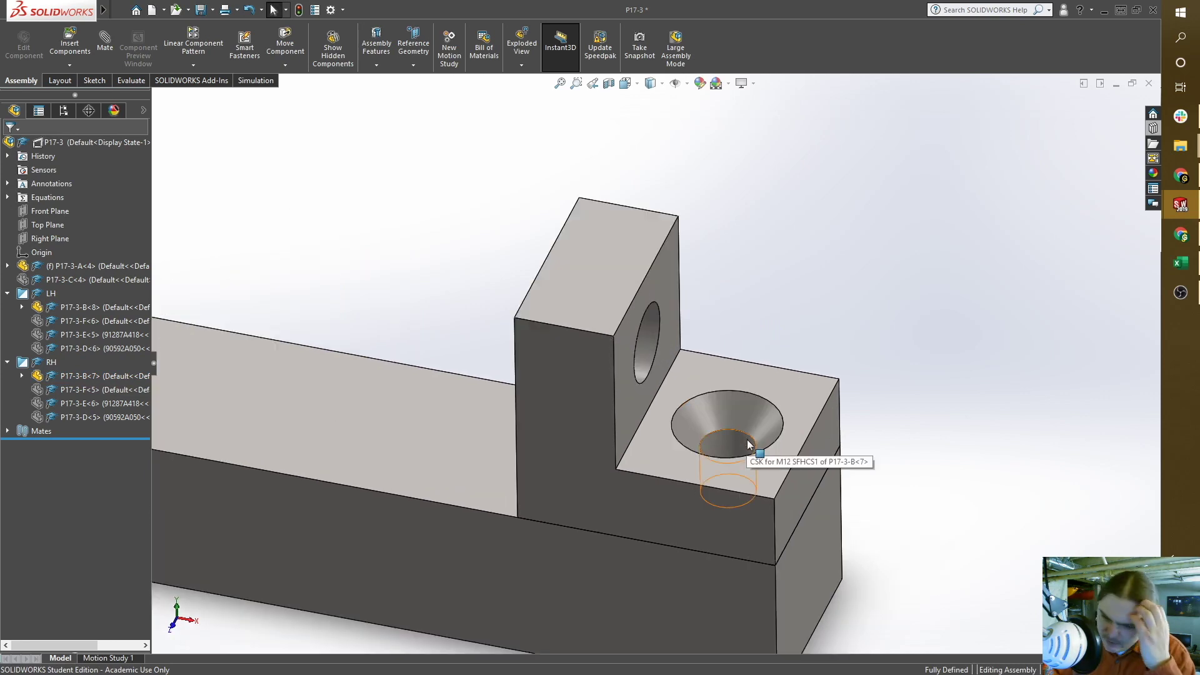
{"action": "middle_click_drag", "start_coordinate": [749, 445], "coordinate": [767, 421]}
{"action": "left_click", "coordinate": [727, 436]}
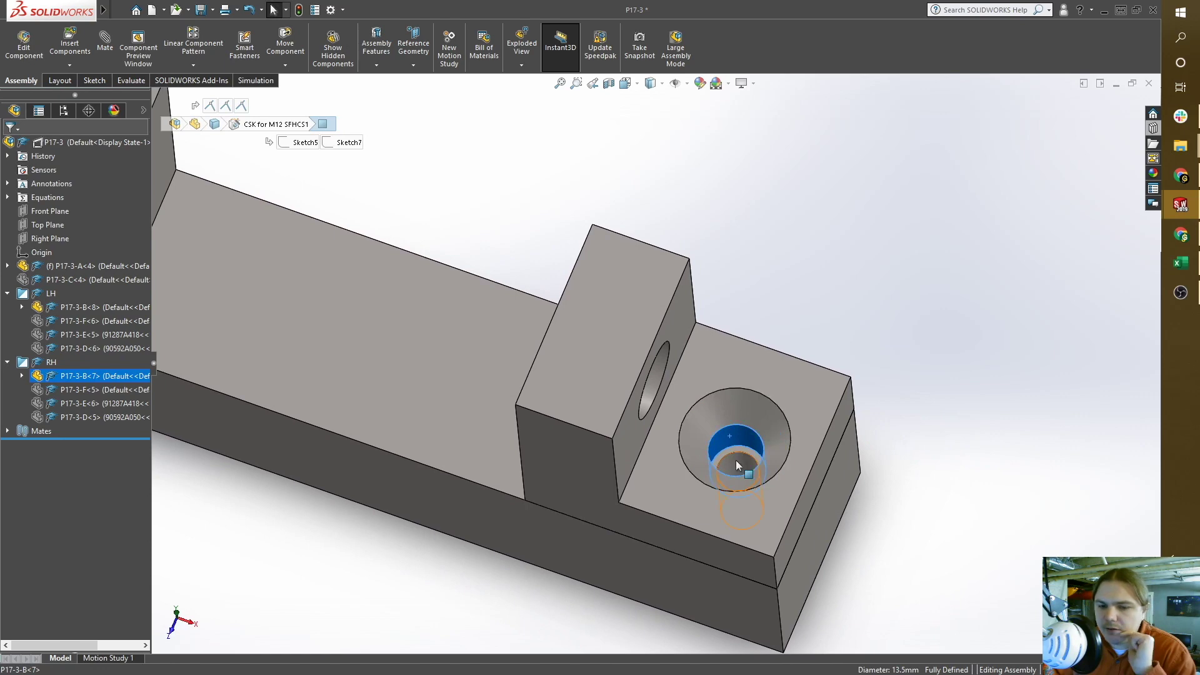
{"action": "left_click_drag", "start_coordinate": [736, 464], "coordinate": [736, 449], "text": "alt"}
{"action": "middle_click_drag", "start_coordinate": [744, 433], "coordinate": [755, 403]}
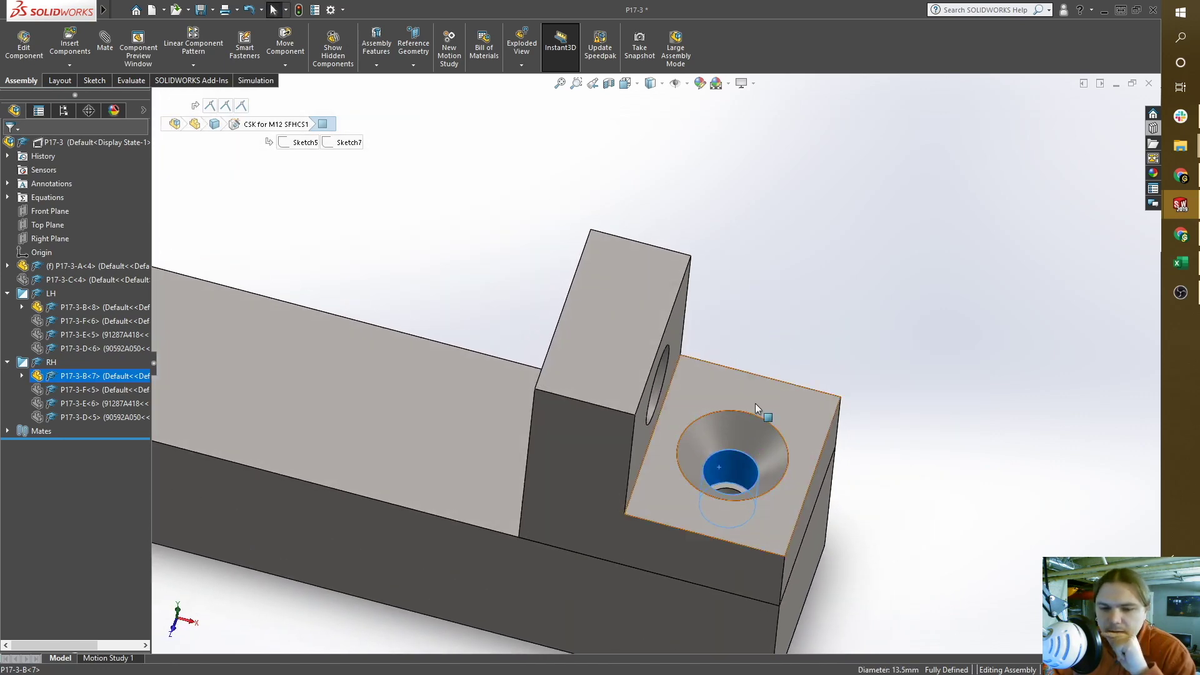
{"action": "scroll", "coordinate": [726, 455], "scroll_direction": "down", "scroll_amount": 6}
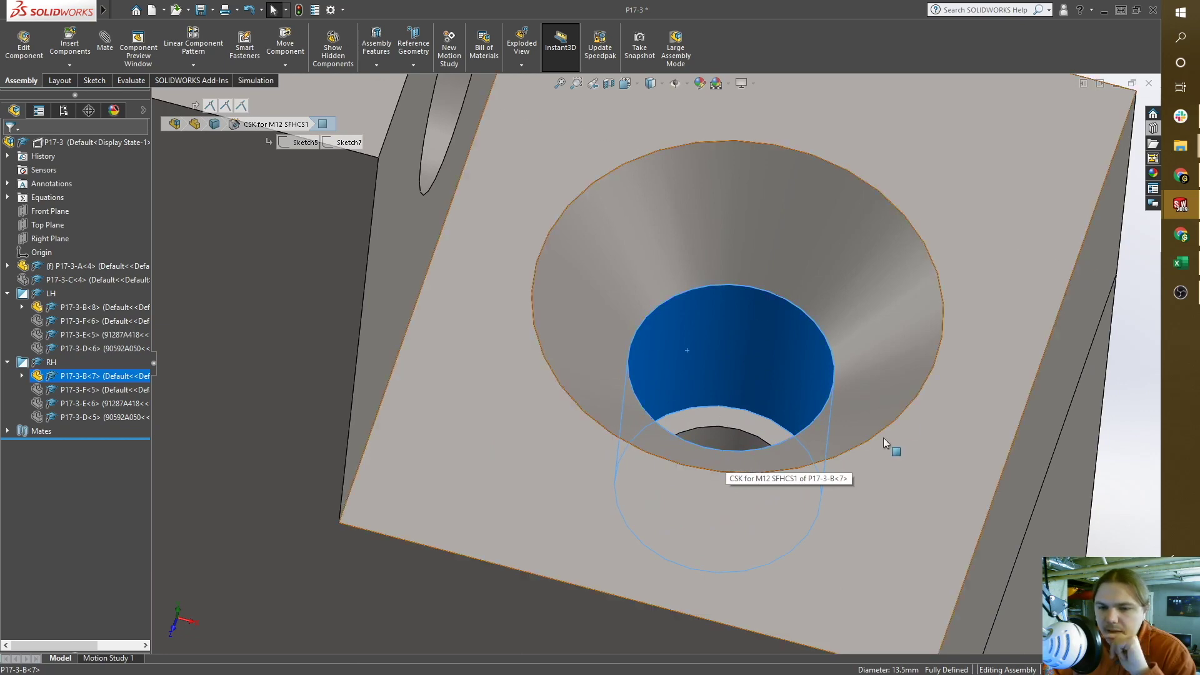
{"action": "scroll", "coordinate": [759, 344], "scroll_direction": "up", "scroll_amount": 3}
{"action": "middle_click_drag", "start_coordinate": [761, 370], "coordinate": [711, 354]}
{"action": "scroll", "coordinate": [711, 352], "scroll_direction": "up", "scroll_amount": 5}
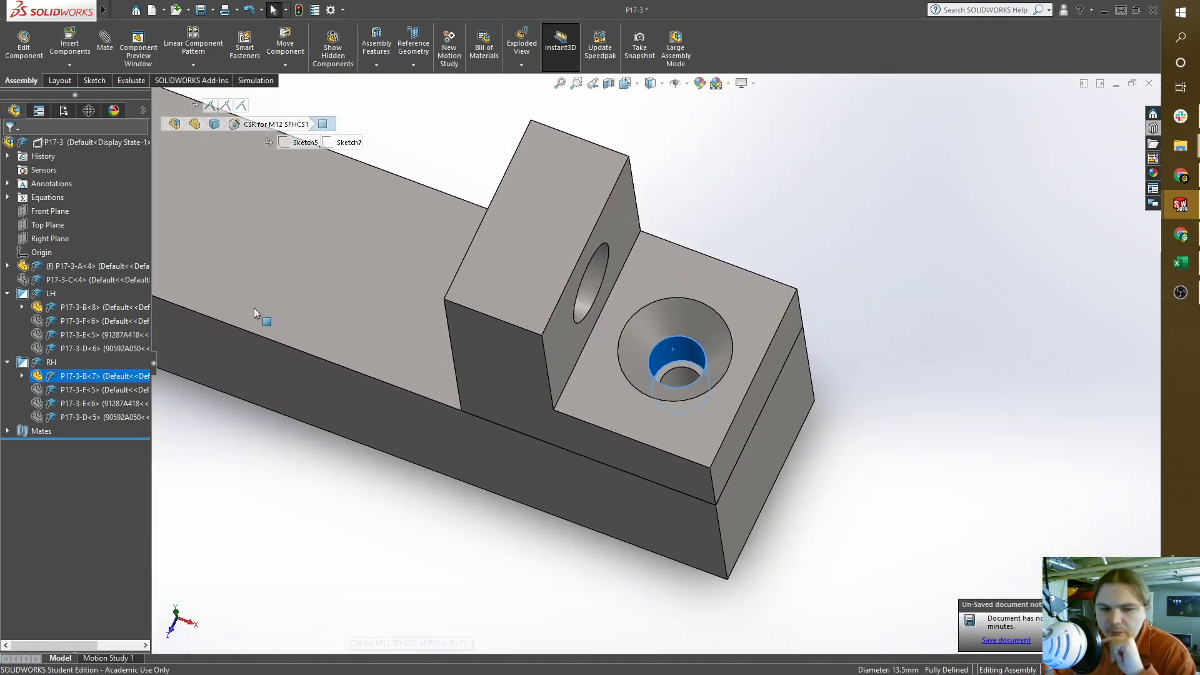
{"action": "middle_click_drag", "start_coordinate": [767, 244], "coordinate": [763, 148]}
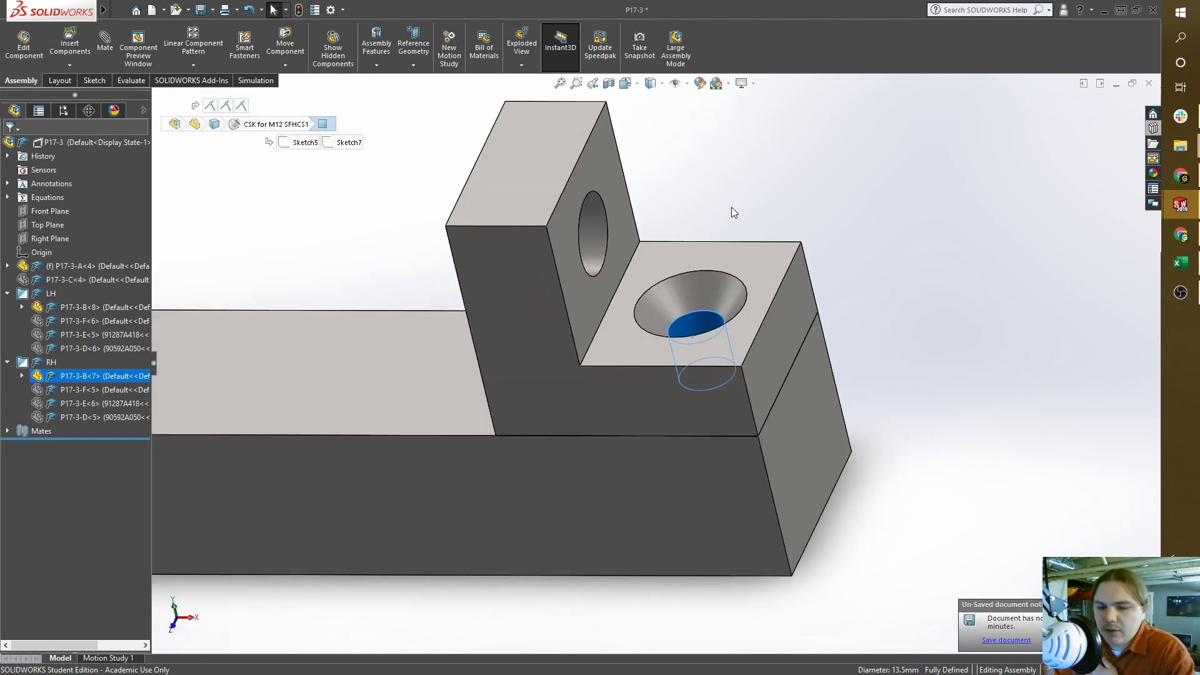
{"action": "scroll", "coordinate": [789, 329], "scroll_direction": "up", "scroll_amount": 5}
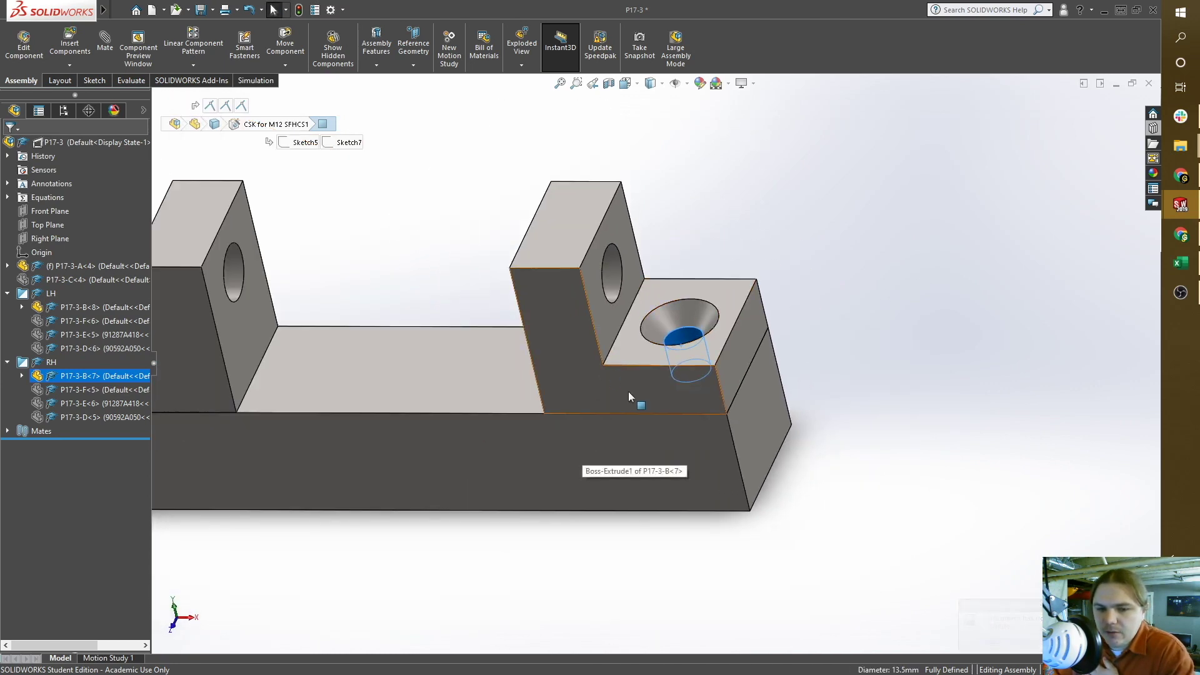
{"action": "scroll", "coordinate": [637, 391], "scroll_direction": "down", "scroll_amount": 4}
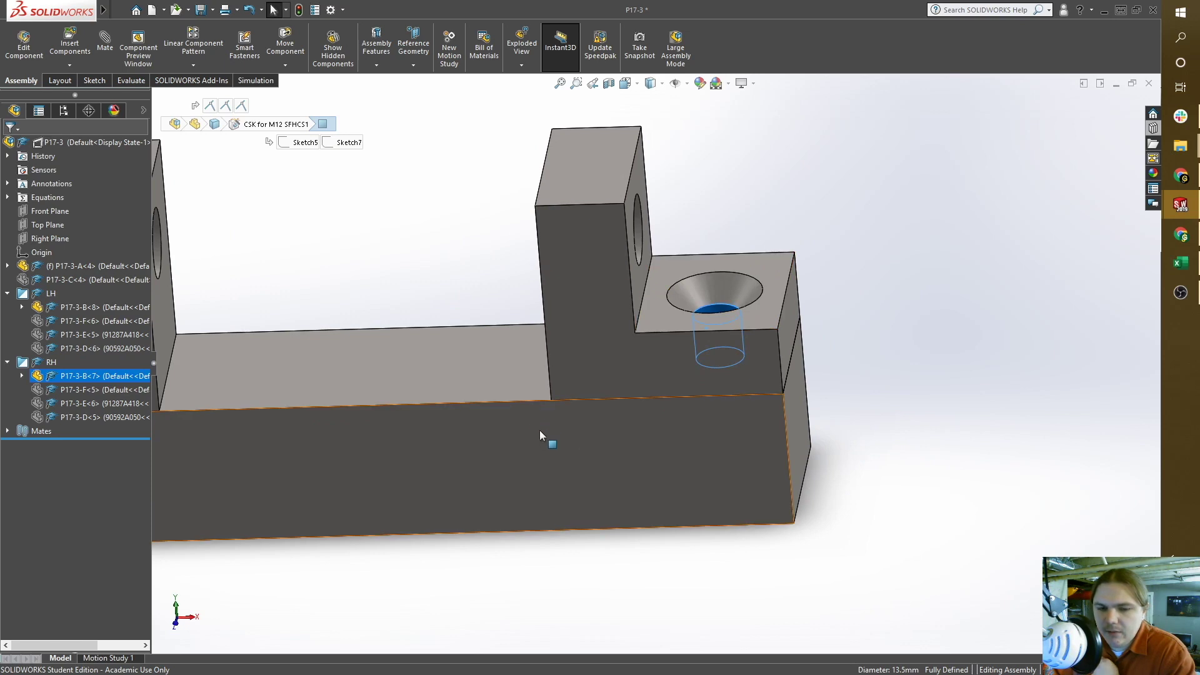
{"action": "middle_click_drag", "start_coordinate": [549, 437], "coordinate": [543, 380]}
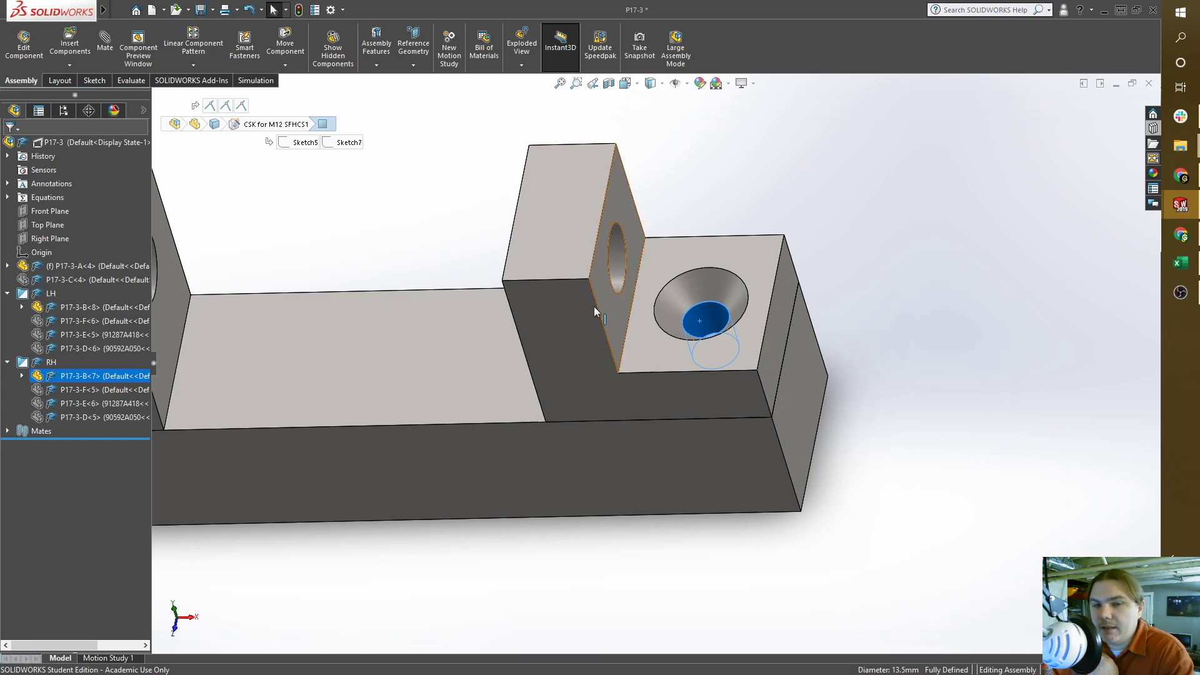
{"action": "middle_click_drag", "start_coordinate": [602, 246], "coordinate": [755, 329]}
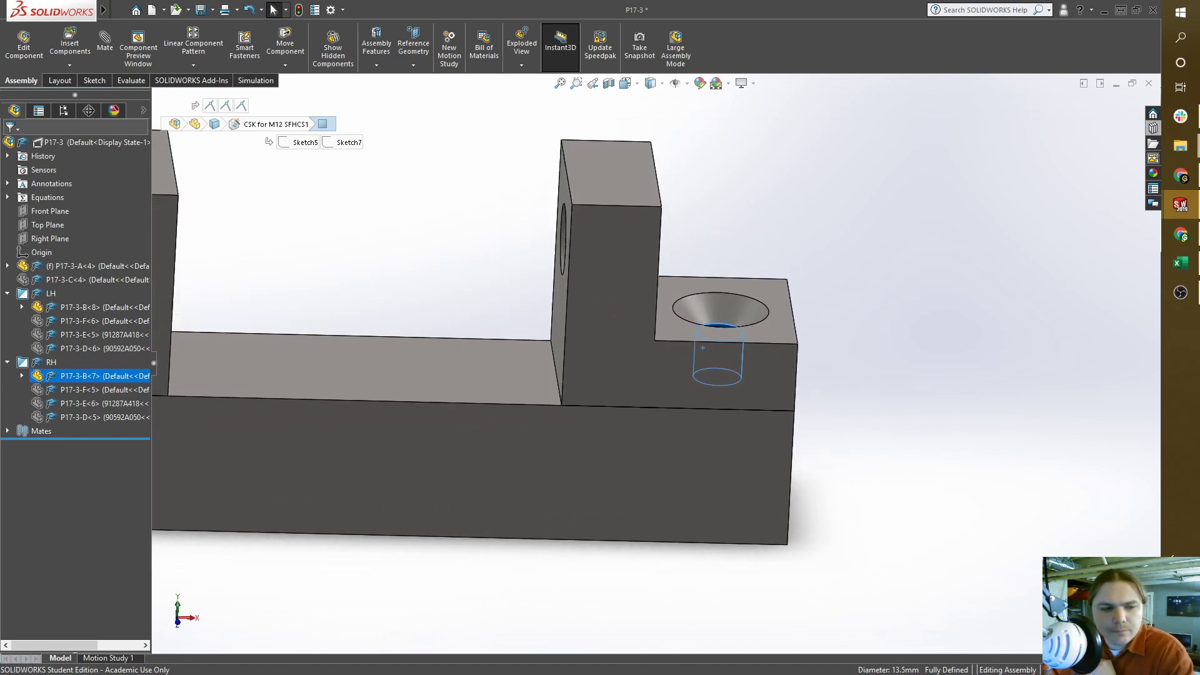
{"action": "left_click", "coordinate": [842, 329]}
{"action": "mouse_move", "coordinate": [842, 329]}
{"action": "middle_mouse_down"}
{"action": "mouse_move", "coordinate": [594, 280]}
{"action": "mouse_move", "coordinate": [581, 368]}
{"action": "middle_mouse_up"}
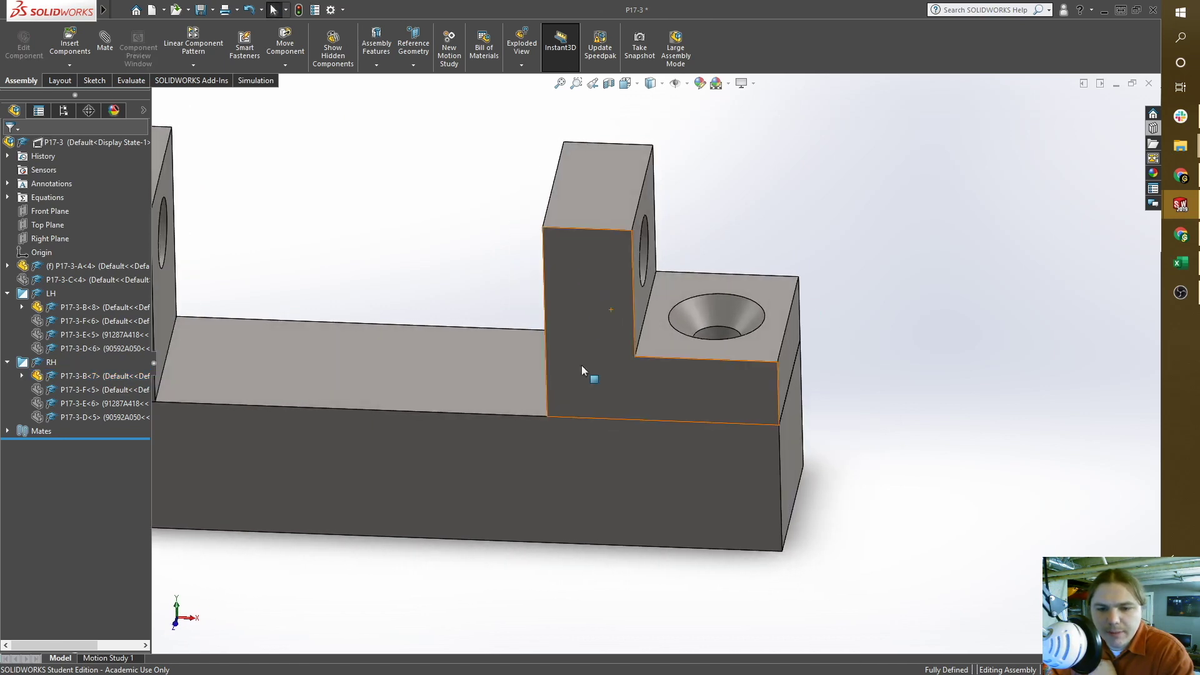
{"action": "left_click", "coordinate": [599, 330]}
{"action": "left_click", "coordinate": [630, 456]}
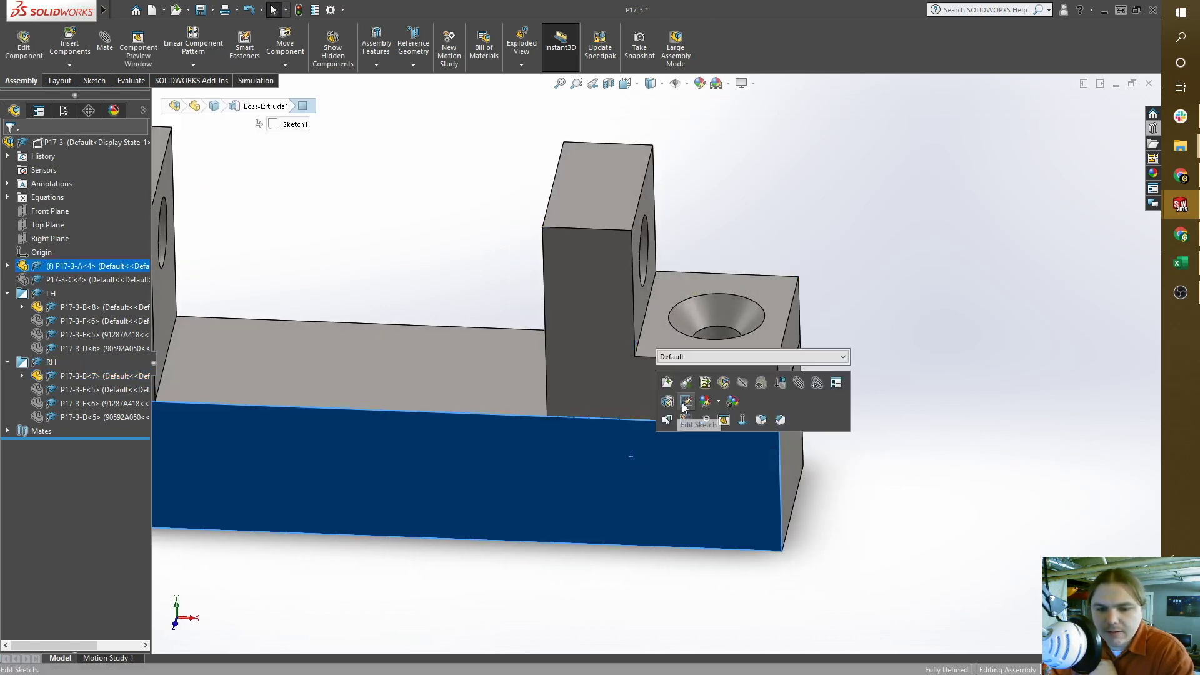
{"action": "left_click", "coordinate": [579, 311]}
{"action": "left_click", "coordinate": [576, 459]}
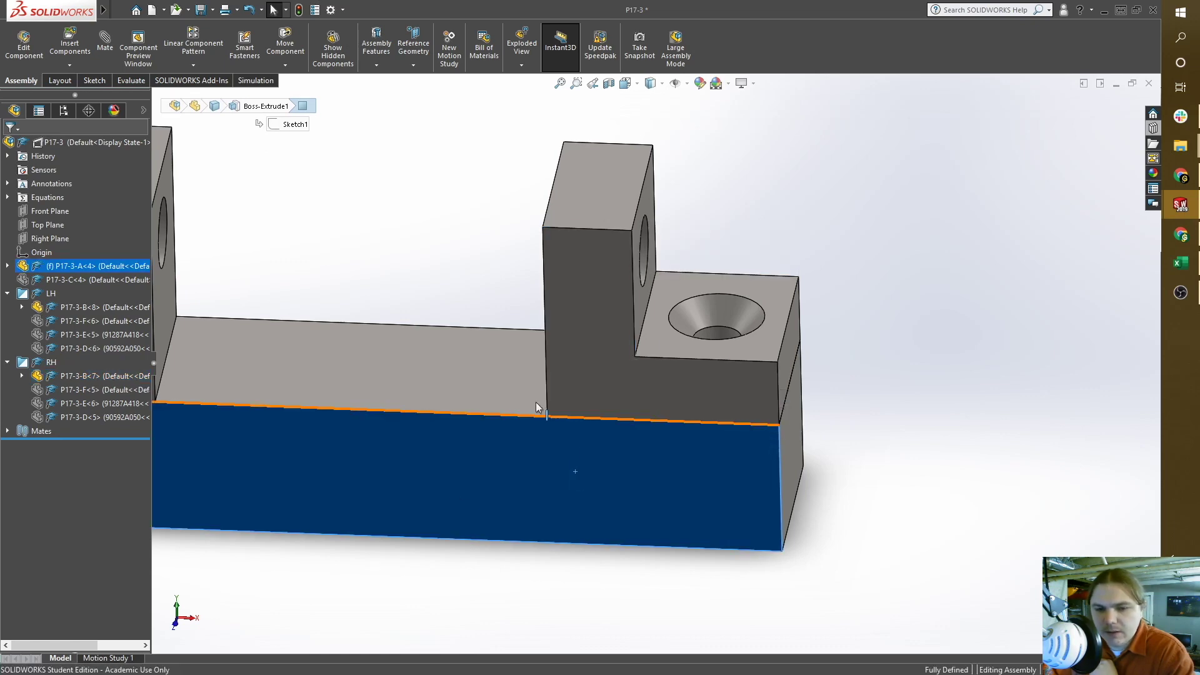
{"action": "middle_click_drag", "start_coordinate": [657, 332], "coordinate": [747, 320]}
{"action": "left_click", "coordinate": [580, 306]}
{"action": "middle_click_drag", "start_coordinate": [809, 228], "coordinate": [511, 408]}
{"action": "left_click", "coordinate": [536, 425]}
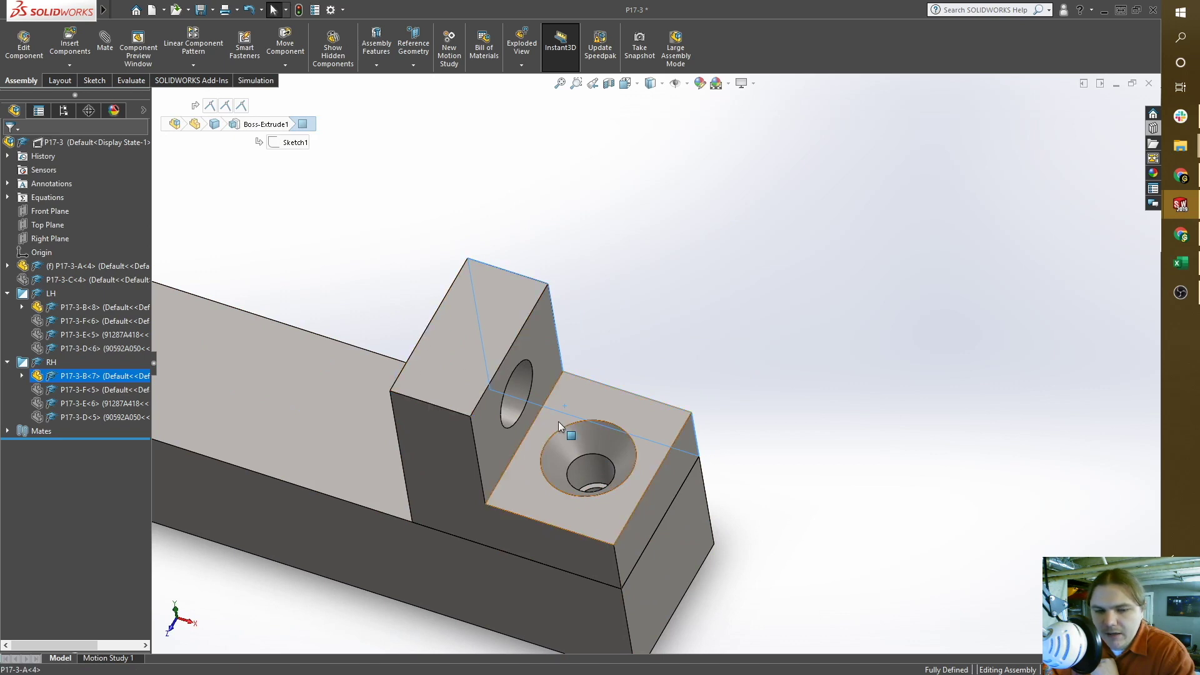
{"action": "scroll", "coordinate": [747, 454], "scroll_direction": "up", "scroll_amount": 4}
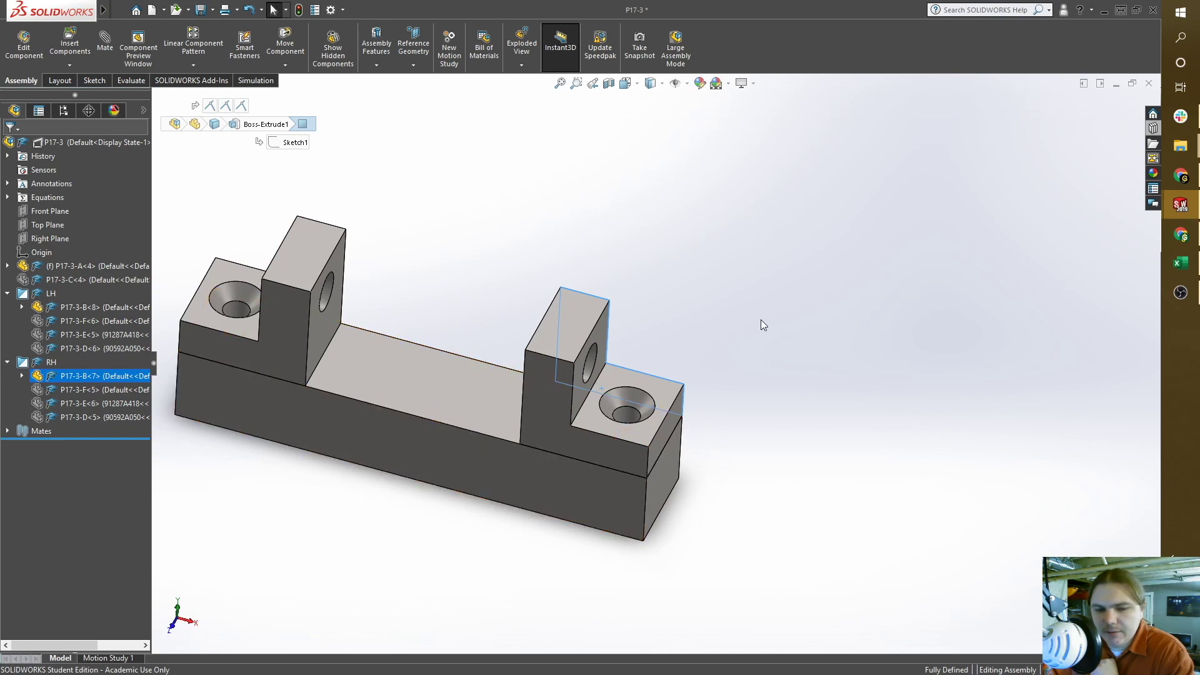
- Open the right-hand bracket P17-3-B in its own window and orbit it toward a front view
{"action": "left_click", "coordinate": [580, 342]}
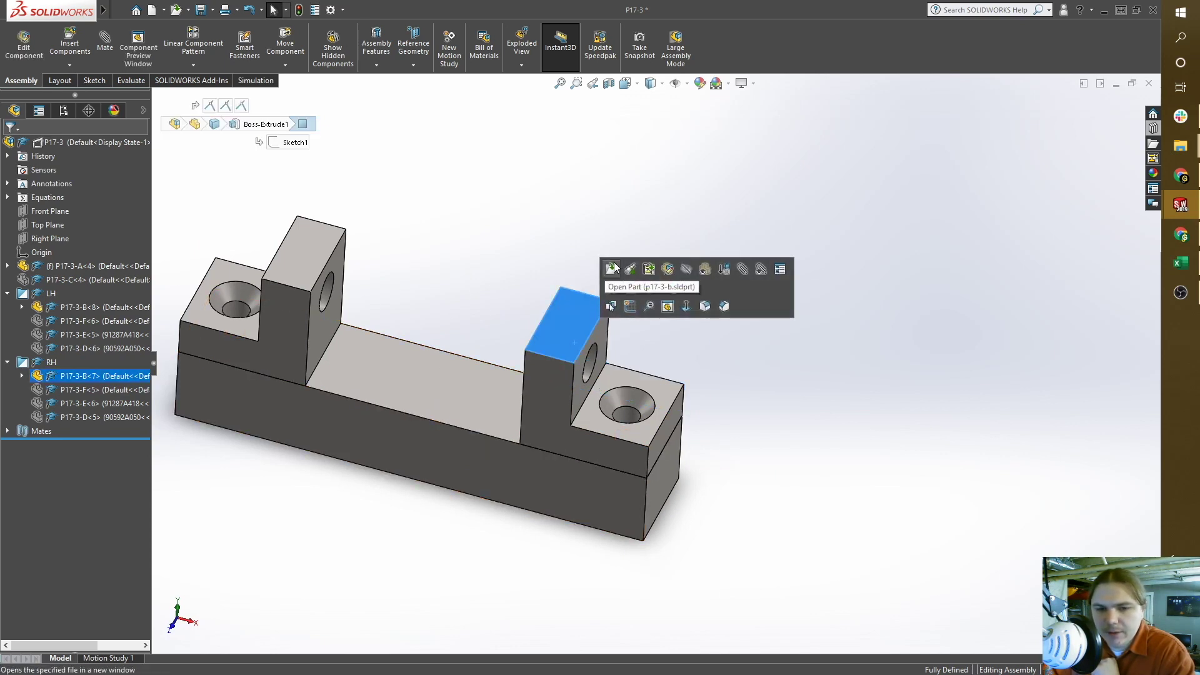
{"action": "left_click", "coordinate": [613, 269]}
{"action": "middle_click_drag", "start_coordinate": [744, 310], "coordinate": [712, 284]}
{"action": "middle_click_drag", "start_coordinate": [689, 324], "coordinate": [485, 324]}
{"action": "key", "text": "Escape"}
{"action": "right_click", "coordinate": [214, 83]}
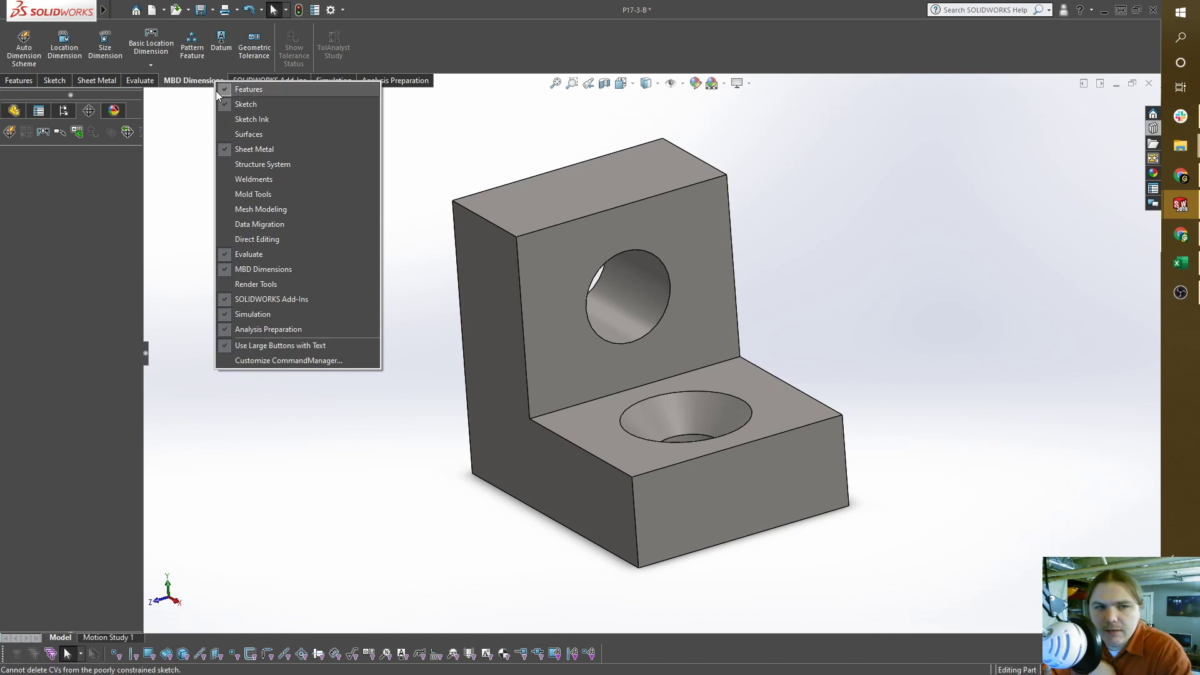
- Dismiss the command-group list and start an Auto Dimension Scheme from the DimXpertManager
{"action": "left_click", "coordinate": [182, 85]}
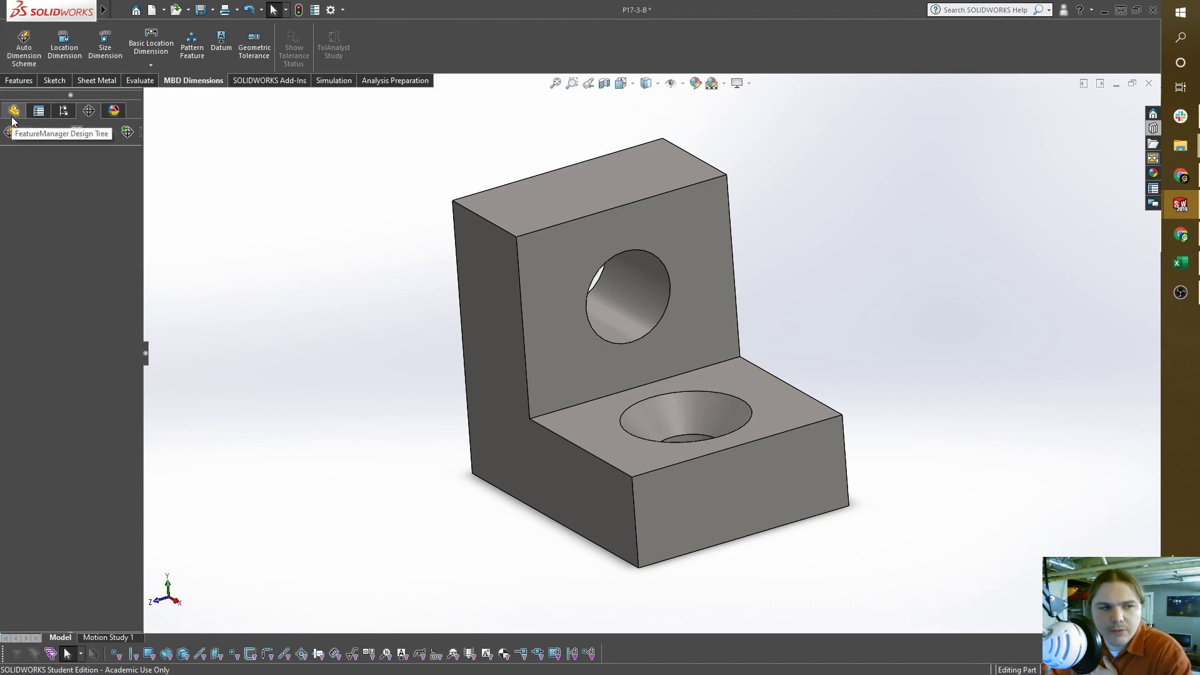
{"action": "left_click", "coordinate": [90, 111]}
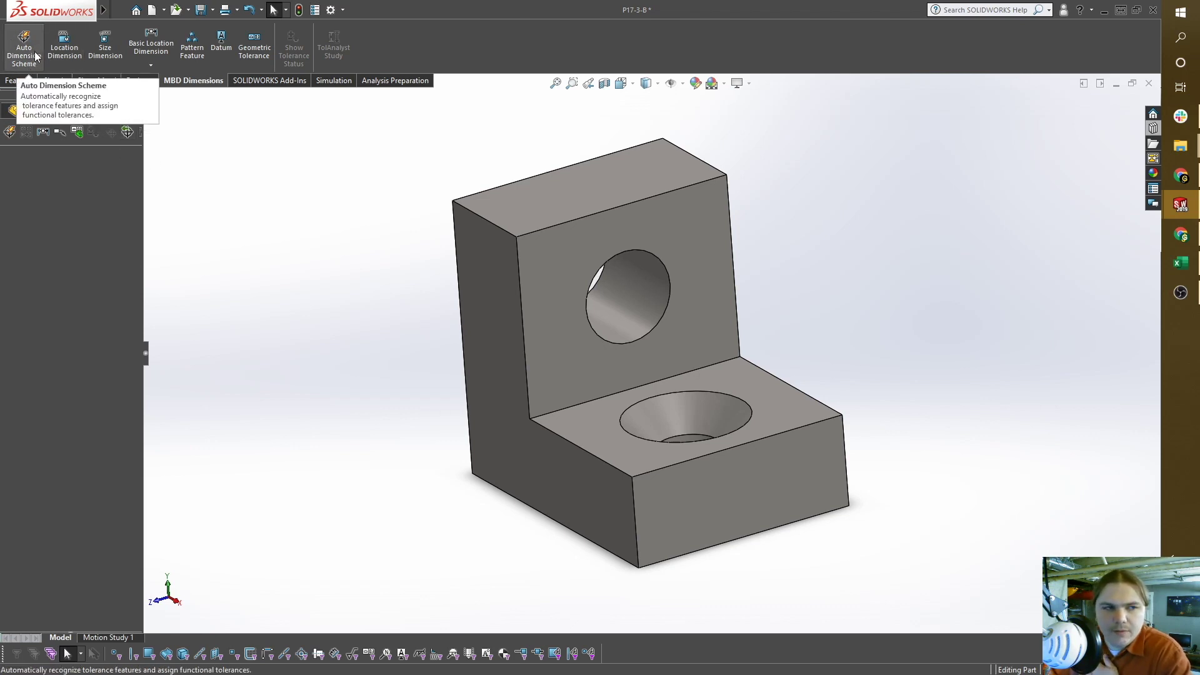
{"action": "left_click", "coordinate": [10, 133]}
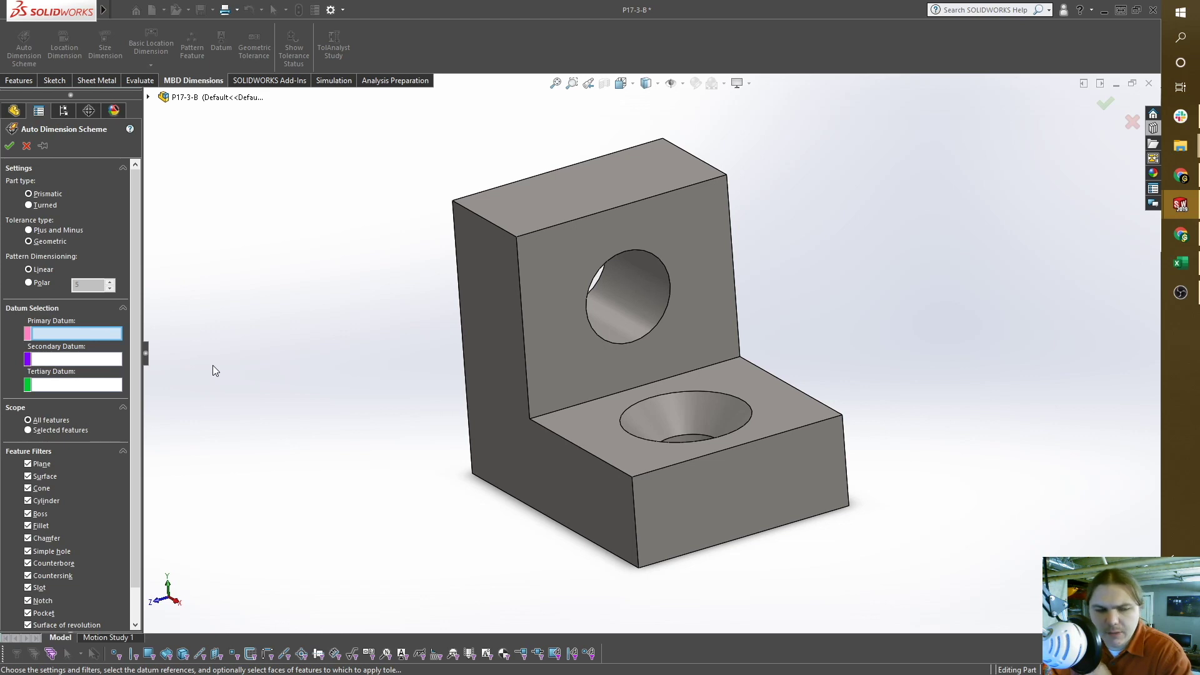
- Orbit to the bracket's underside and set its bottom face as primary datum Plane16
{"action": "middle_click_drag", "start_coordinate": [226, 358], "coordinate": [231, 332]}
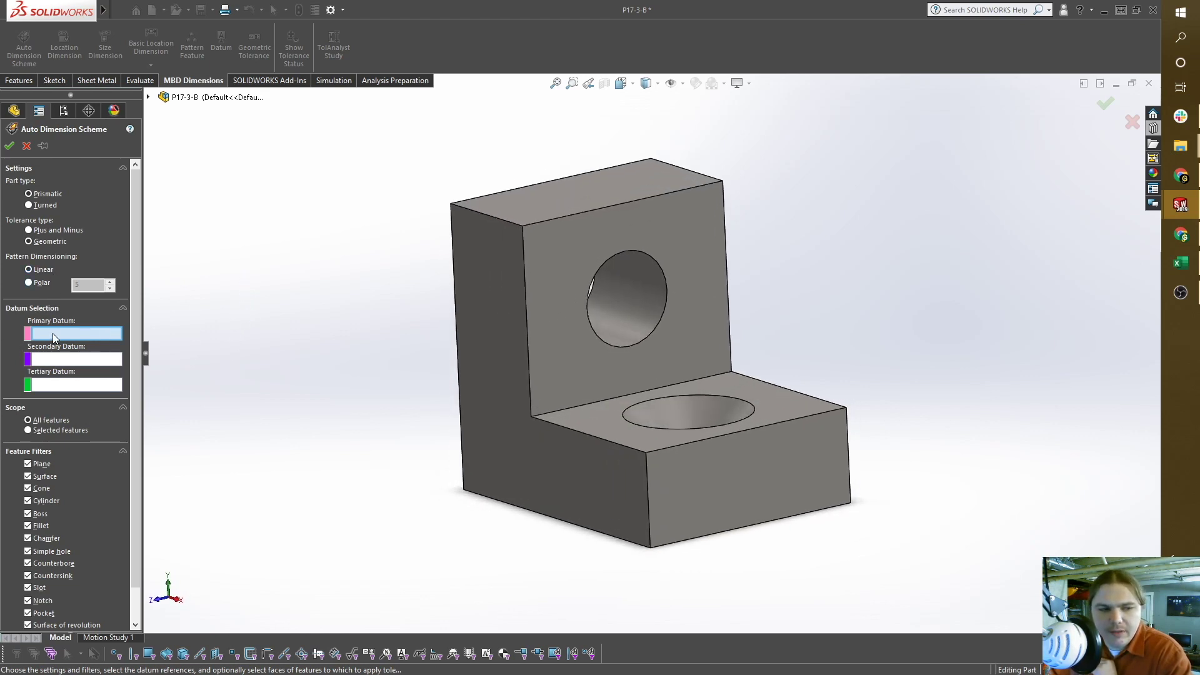
{"action": "middle_click_drag", "start_coordinate": [225, 354], "coordinate": [203, 204]}
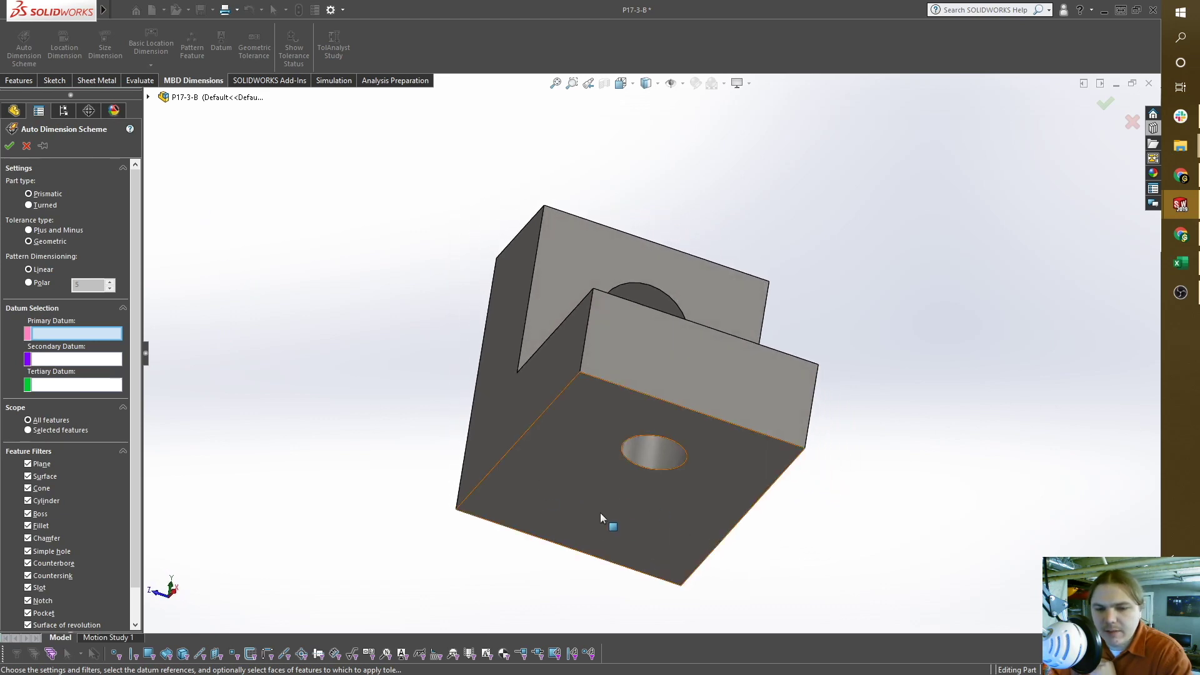
{"action": "left_click", "coordinate": [570, 461]}
- Set the countersunk hole (Simple Hole4) as the secondary datum
{"action": "middle_click_drag", "start_coordinate": [591, 413], "coordinate": [632, 603]}
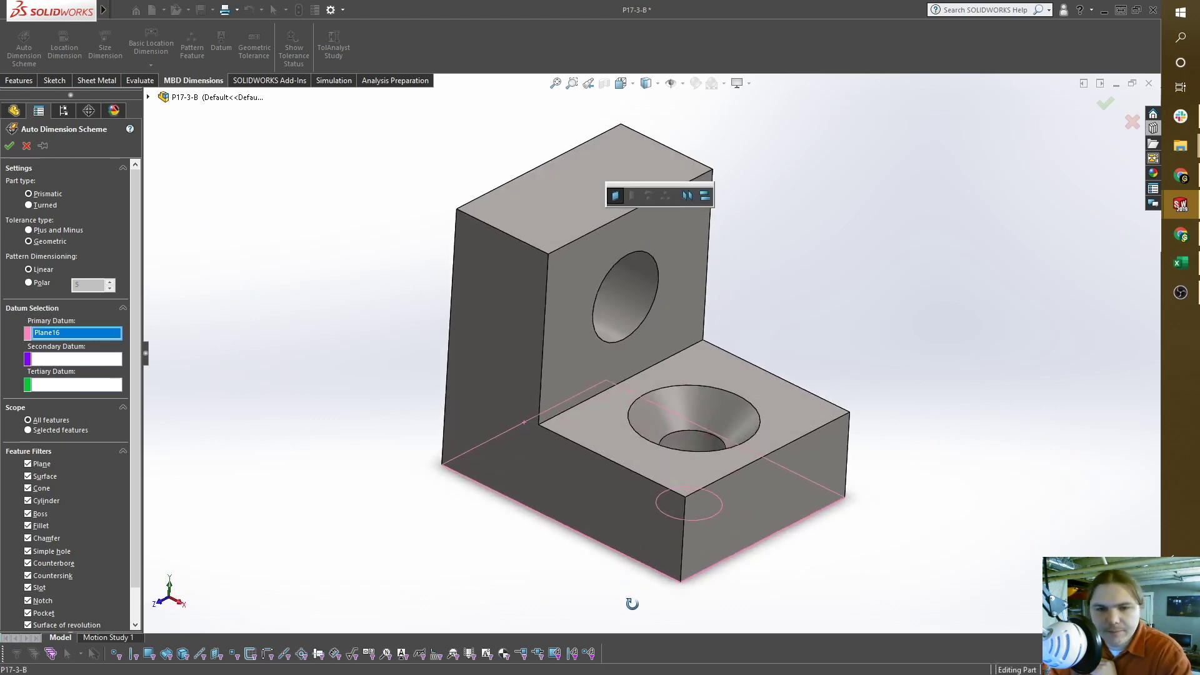
{"action": "left_click", "coordinate": [78, 359]}
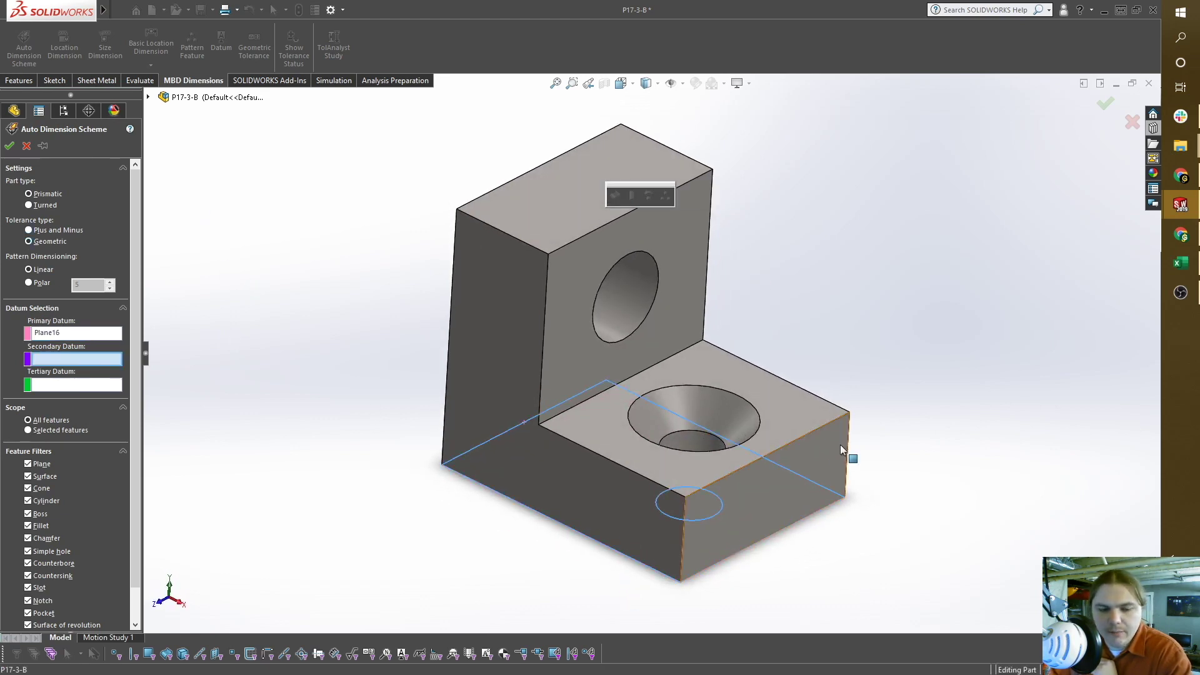
{"action": "middle_click_drag", "start_coordinate": [700, 425], "coordinate": [718, 467]}
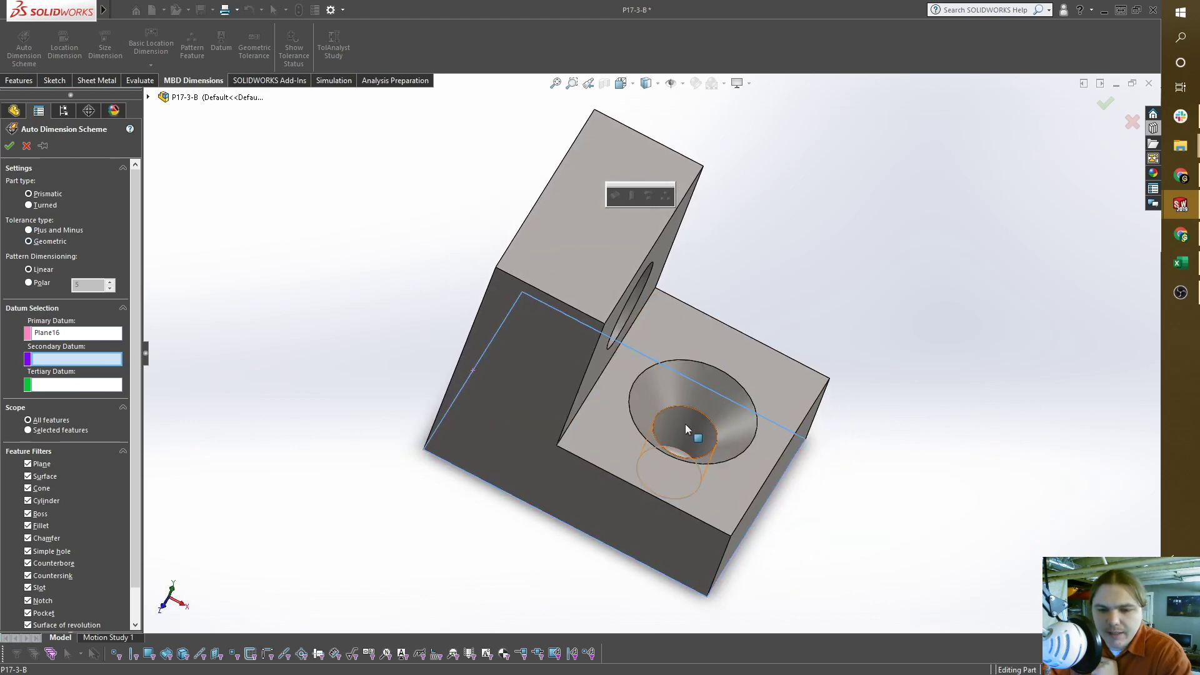
{"action": "left_click", "coordinate": [684, 420]}
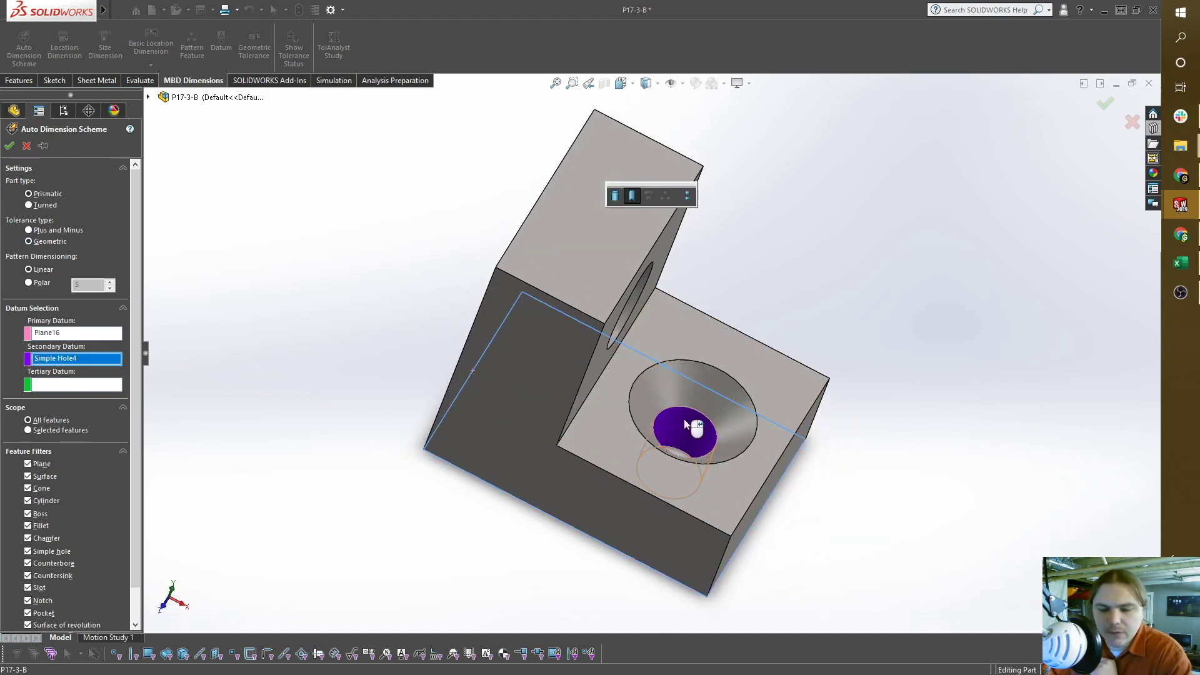
- Make a width feature Width2 from two opposite side faces the tertiary datum and apply the scheme
{"action": "left_click", "coordinate": [64, 387]}
{"action": "middle_click_drag", "start_coordinate": [268, 362], "coordinate": [294, 281]}
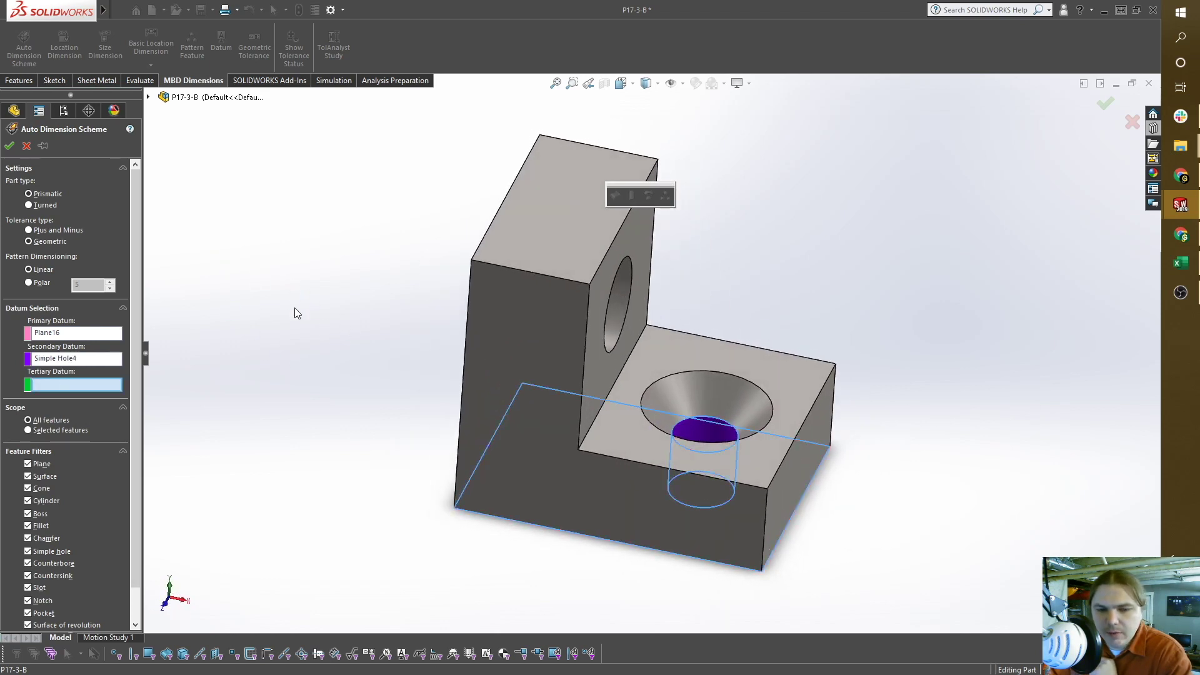
{"action": "left_click", "coordinate": [549, 298]}
{"action": "middle_click_drag", "start_coordinate": [562, 296], "coordinate": [560, 310]}
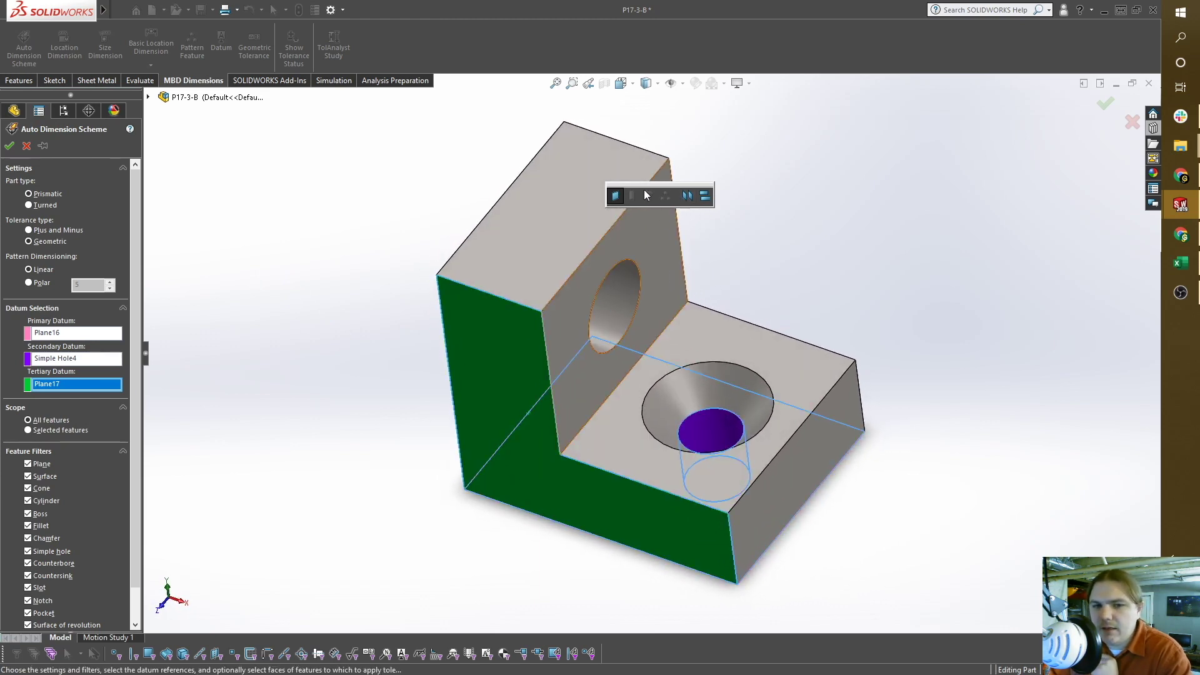
{"action": "left_click", "coordinate": [689, 195]}
{"action": "middle_click_drag", "start_coordinate": [940, 259], "coordinate": [515, 485]}
{"action": "middle_click_drag", "start_coordinate": [513, 392], "coordinate": [415, 467]}
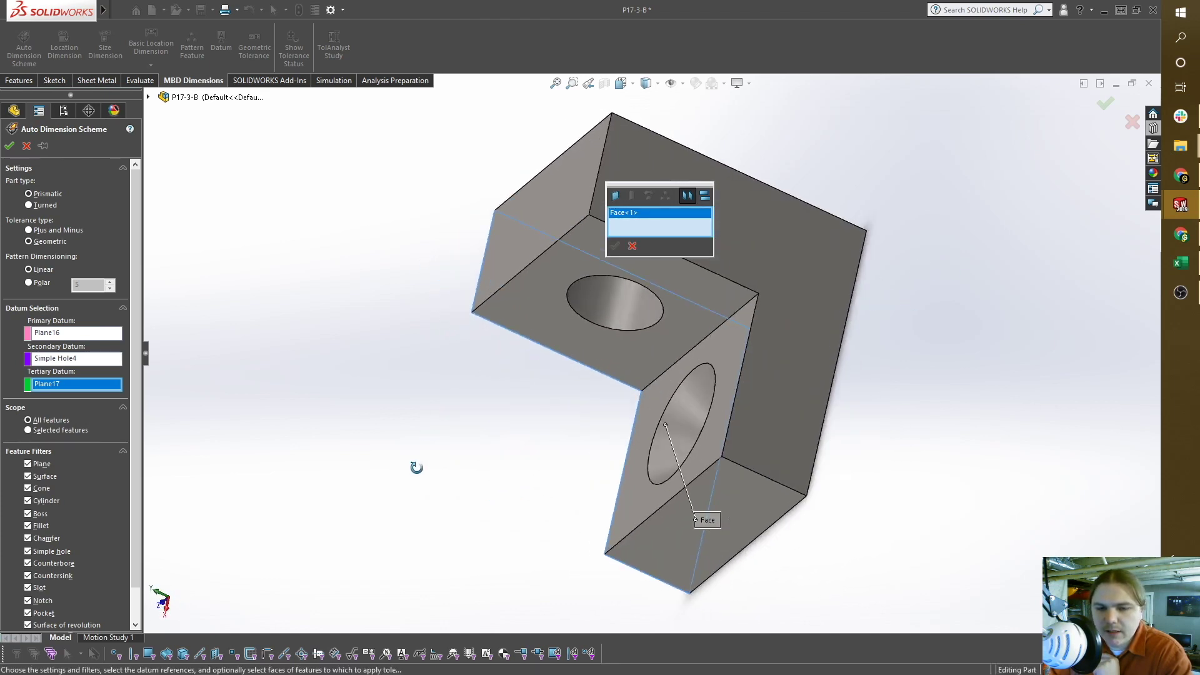
{"action": "left_click", "coordinate": [808, 257]}
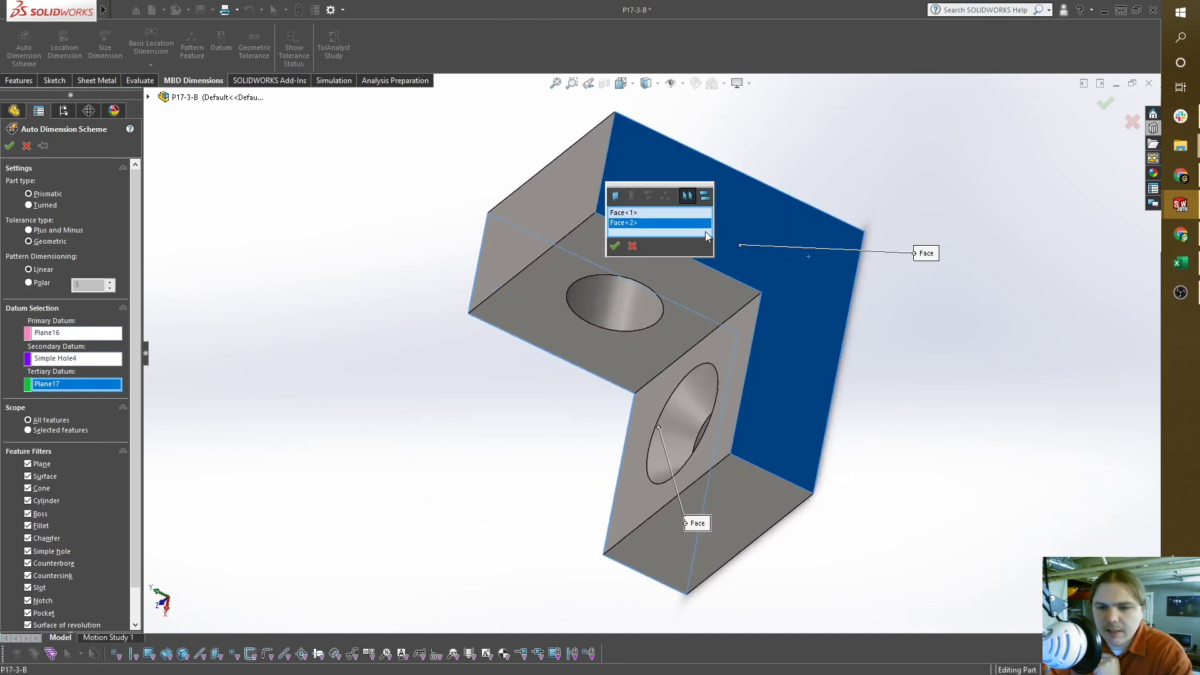
{"action": "left_click", "coordinate": [616, 247]}
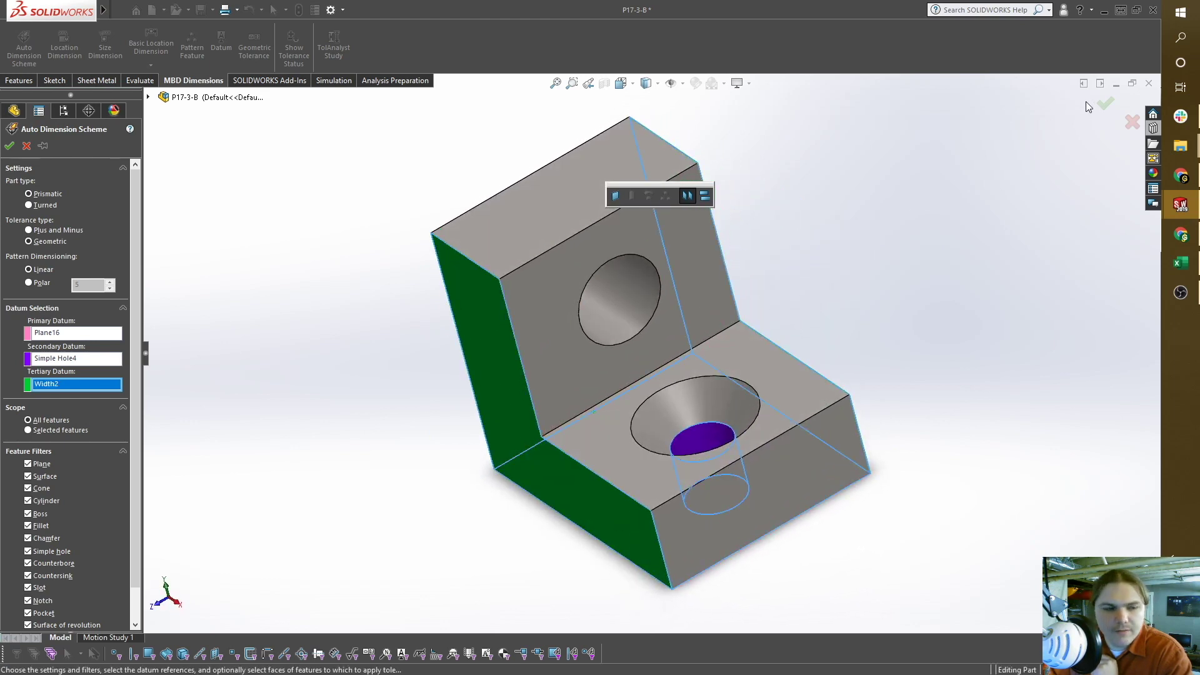
{"action": "left_click", "coordinate": [1103, 104]}
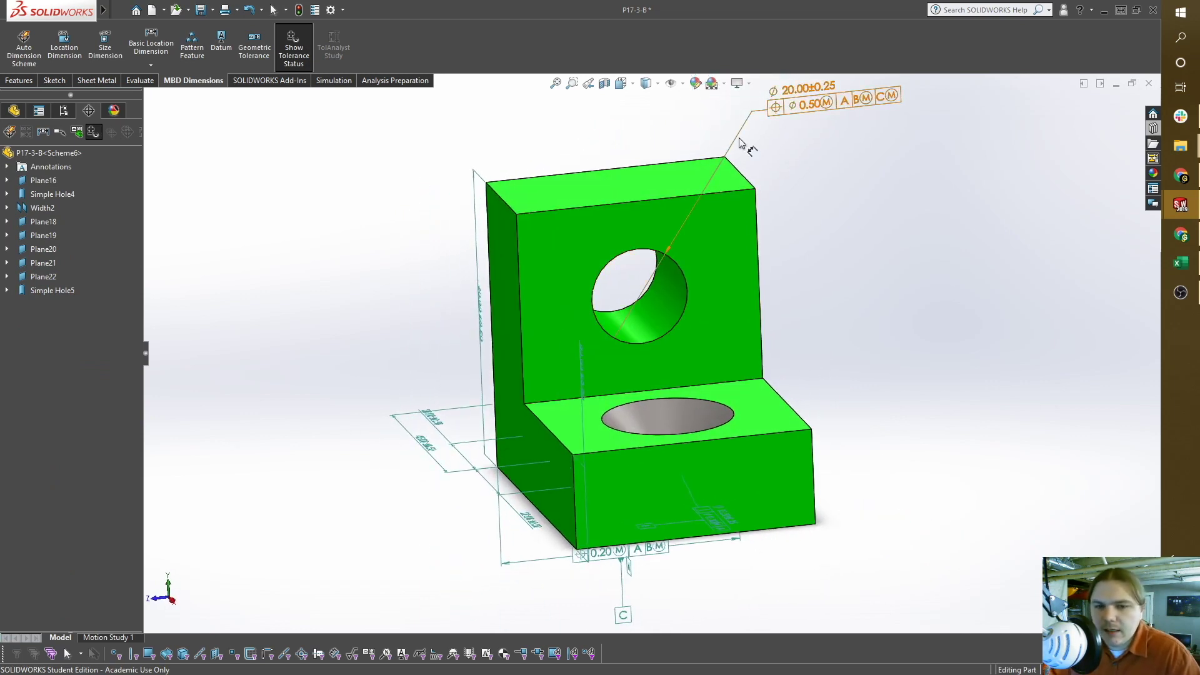
- Inspect the green dimensioned bracket and drag the 60.00 ±0.50 height dimension further left
{"action": "mouse_move", "coordinate": [589, 391]}
{"action": "middle_mouse_down"}
{"action": "mouse_move", "coordinate": [651, 375]}
{"action": "mouse_move", "coordinate": [594, 387]}
{"action": "middle_mouse_up"}
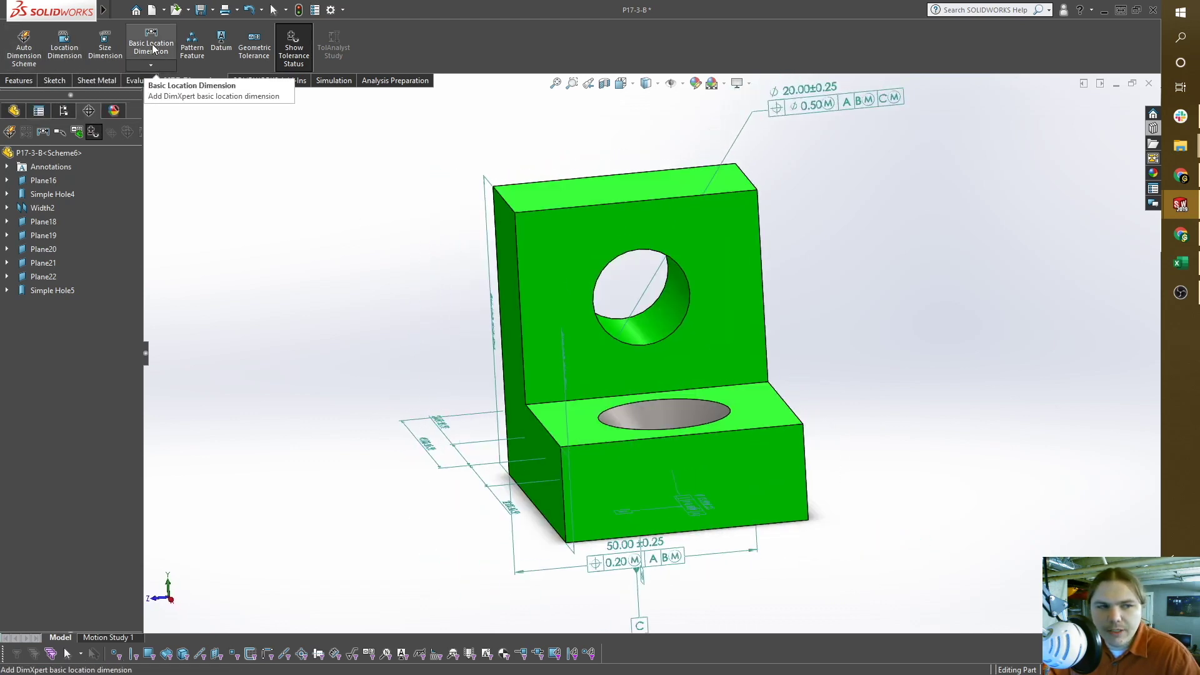
{"action": "middle_click_drag", "start_coordinate": [536, 310], "coordinate": [615, 391]}
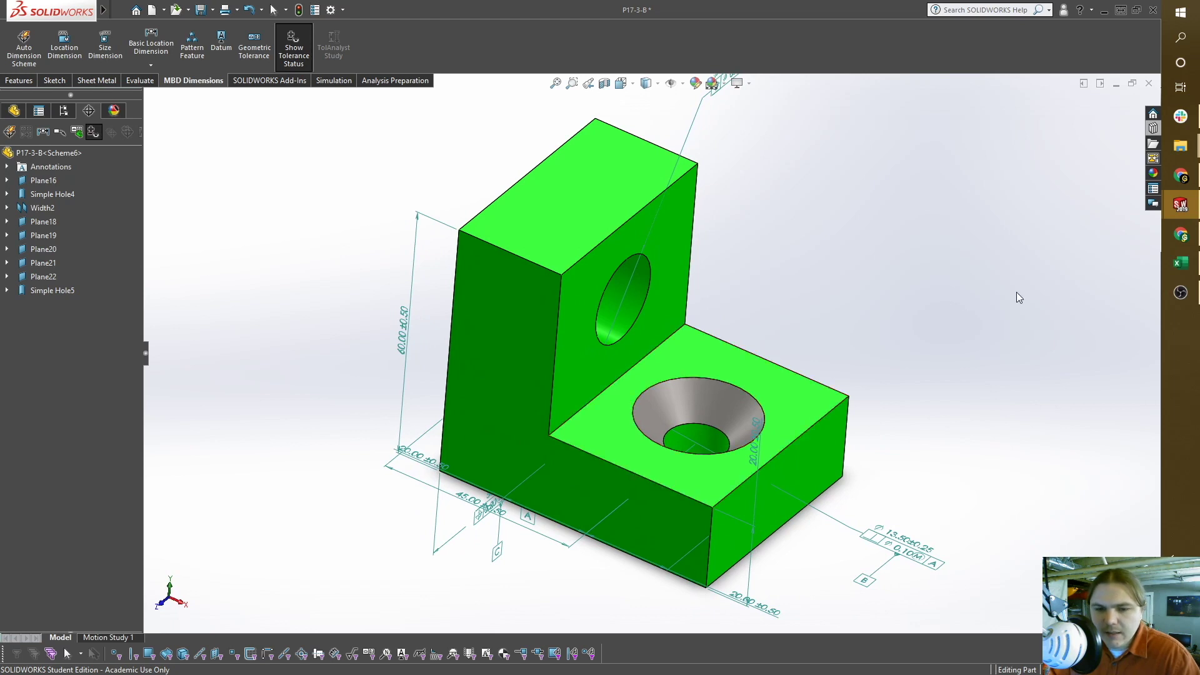
{"action": "middle_click_drag", "start_coordinate": [1019, 293], "coordinate": [980, 294]}
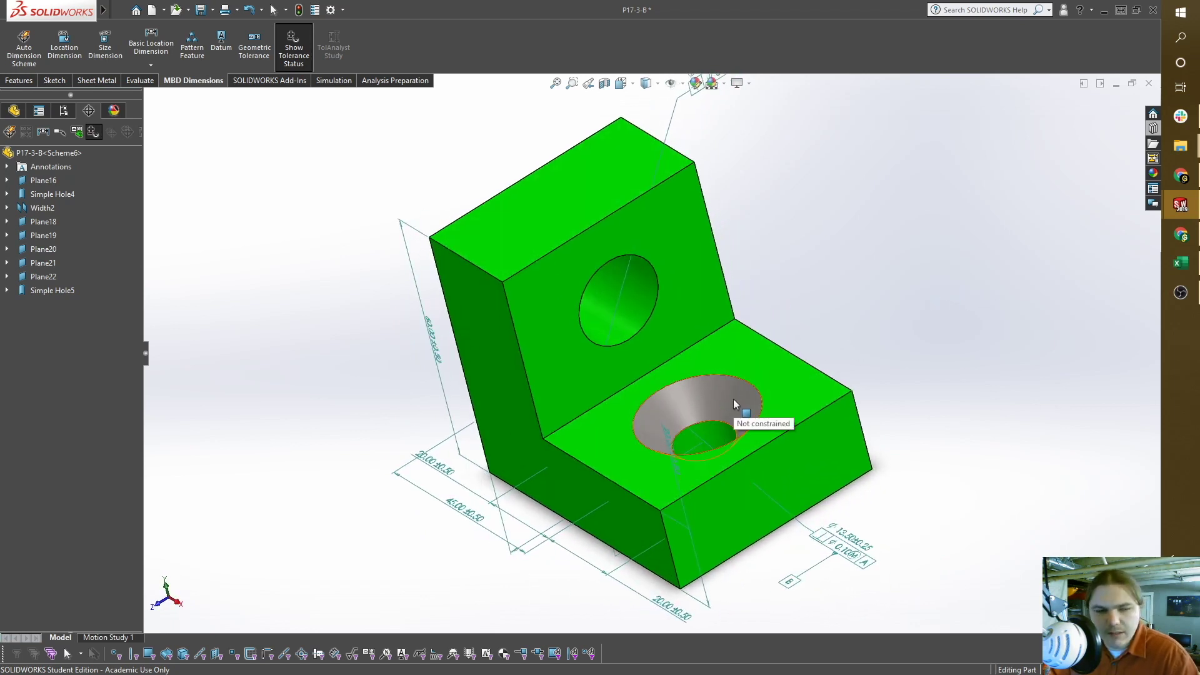
{"action": "mouse_move", "coordinate": [731, 458]}
{"action": "middle_mouse_down"}
{"action": "mouse_move", "coordinate": [767, 321]}
{"action": "mouse_move", "coordinate": [688, 328]}
{"action": "middle_mouse_up"}
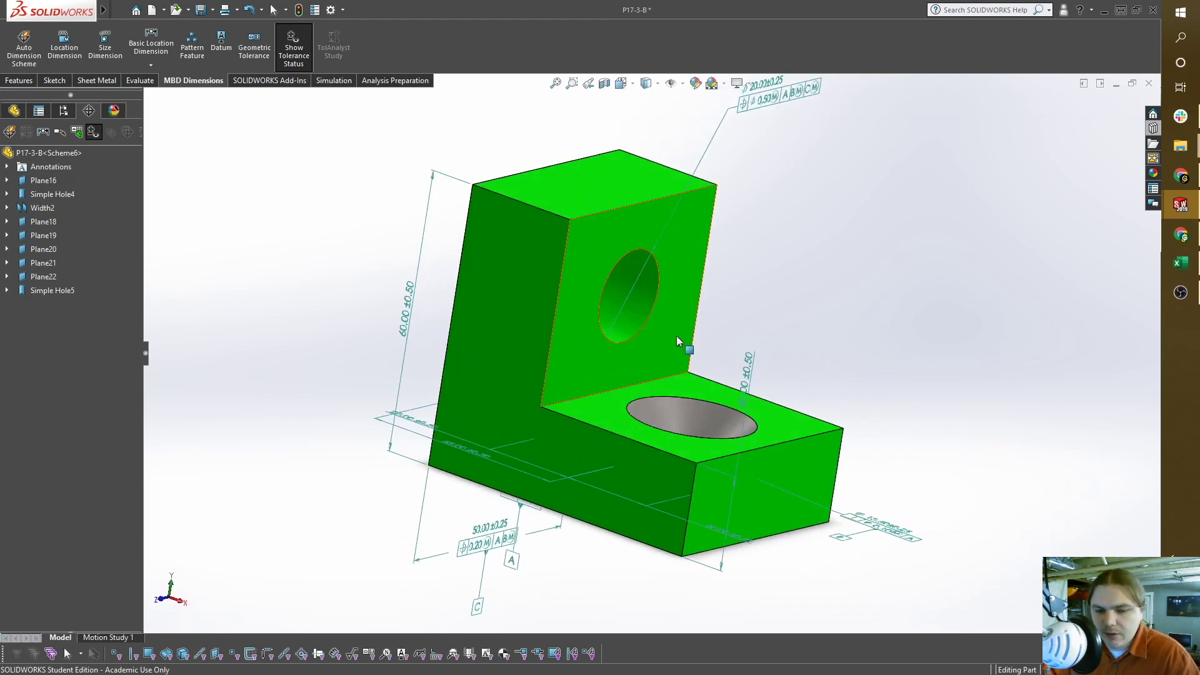
{"action": "left_click_drag", "start_coordinate": [408, 307], "coordinate": [315, 265]}
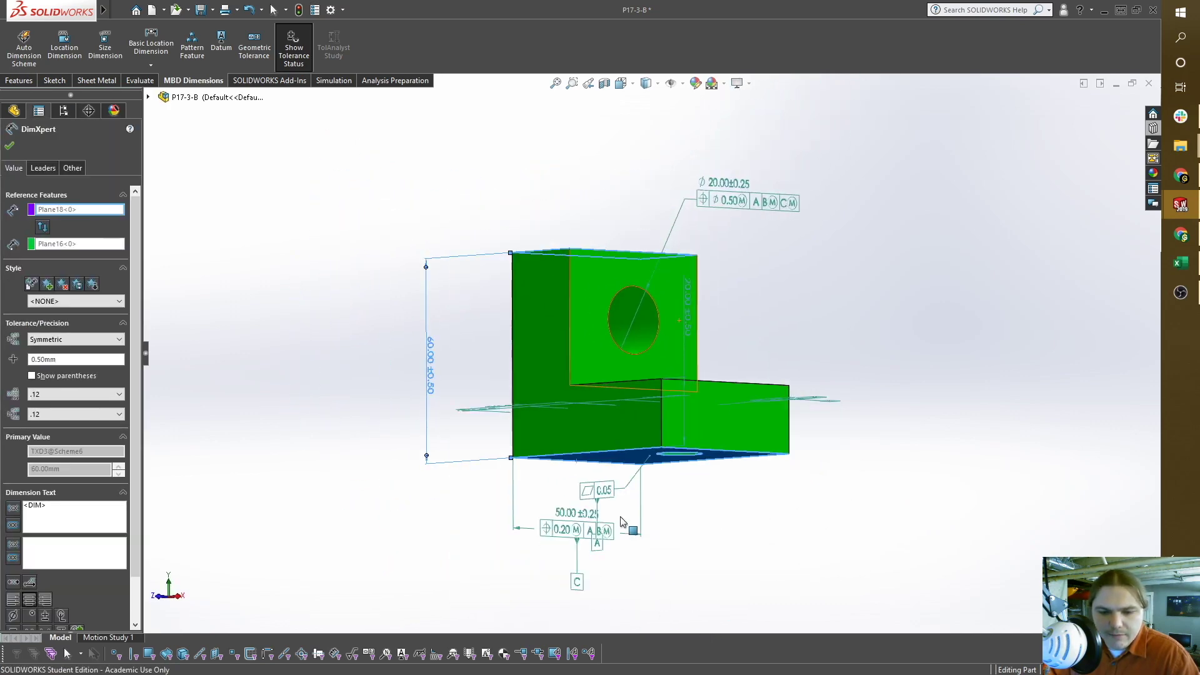
- Review the 0.05 flatness callout, orbiting to examine the bottom face, top face and hole
{"action": "left_click", "coordinate": [744, 511]}
{"action": "mouse_move", "coordinate": [744, 512]}
{"action": "middle_mouse_down"}
{"action": "mouse_move", "coordinate": [827, 507]}
{"action": "mouse_move", "coordinate": [811, 530]}
{"action": "mouse_move", "coordinate": [807, 515]}
{"action": "middle_mouse_up"}
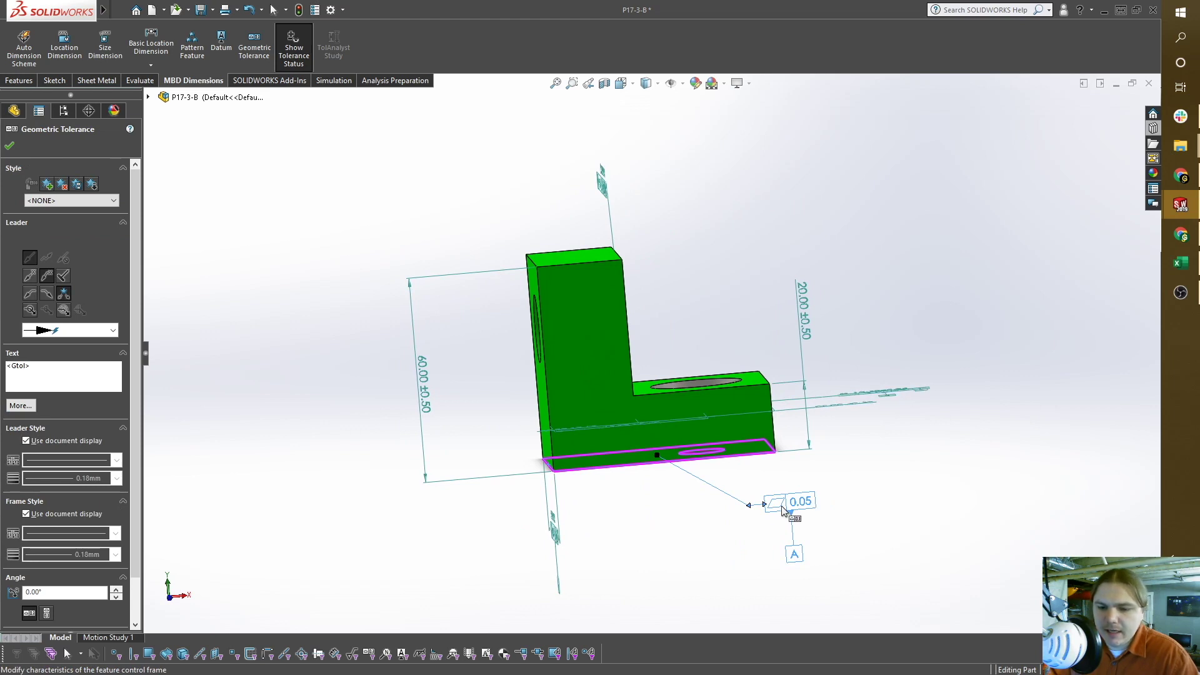
{"action": "mouse_move", "coordinate": [804, 491]}
{"action": "middle_mouse_down"}
{"action": "mouse_move", "coordinate": [798, 415]}
{"action": "mouse_move", "coordinate": [831, 461]}
{"action": "mouse_move", "coordinate": [821, 492]}
{"action": "middle_mouse_up"}
{"action": "middle_click_drag", "start_coordinate": [705, 534], "coordinate": [643, 558]}
{"action": "mouse_move", "coordinate": [535, 536]}
{"action": "middle_mouse_down"}
{"action": "mouse_move", "coordinate": [849, 551]}
{"action": "mouse_move", "coordinate": [825, 494]}
{"action": "middle_mouse_up"}
{"action": "key", "text": "Escape"}
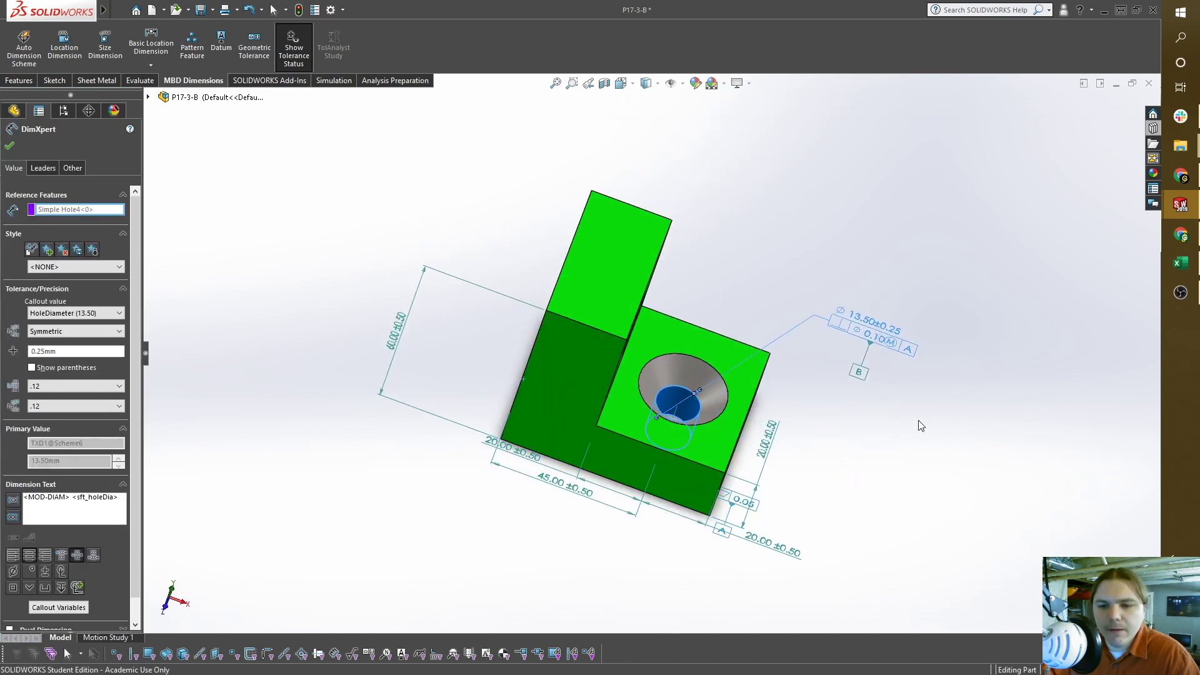
- Review the lower position tolerance callout, then return to the DimXpert feature list
{"action": "middle_click_drag", "start_coordinate": [919, 423], "coordinate": [892, 532]}
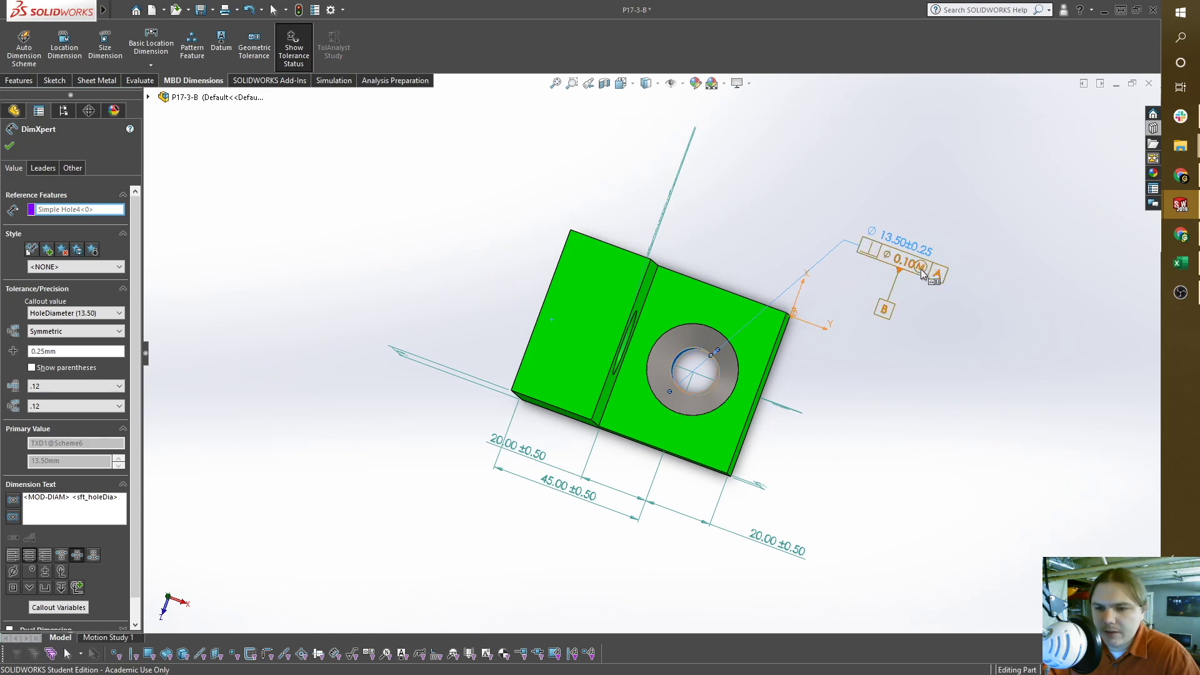
{"action": "mouse_move", "coordinate": [816, 440]}
{"action": "middle_mouse_down"}
{"action": "mouse_move", "coordinate": [825, 275]}
{"action": "mouse_move", "coordinate": [768, 662]}
{"action": "mouse_move", "coordinate": [939, 267]}
{"action": "mouse_move", "coordinate": [879, 290]}
{"action": "mouse_move", "coordinate": [873, 202]}
{"action": "middle_mouse_up"}
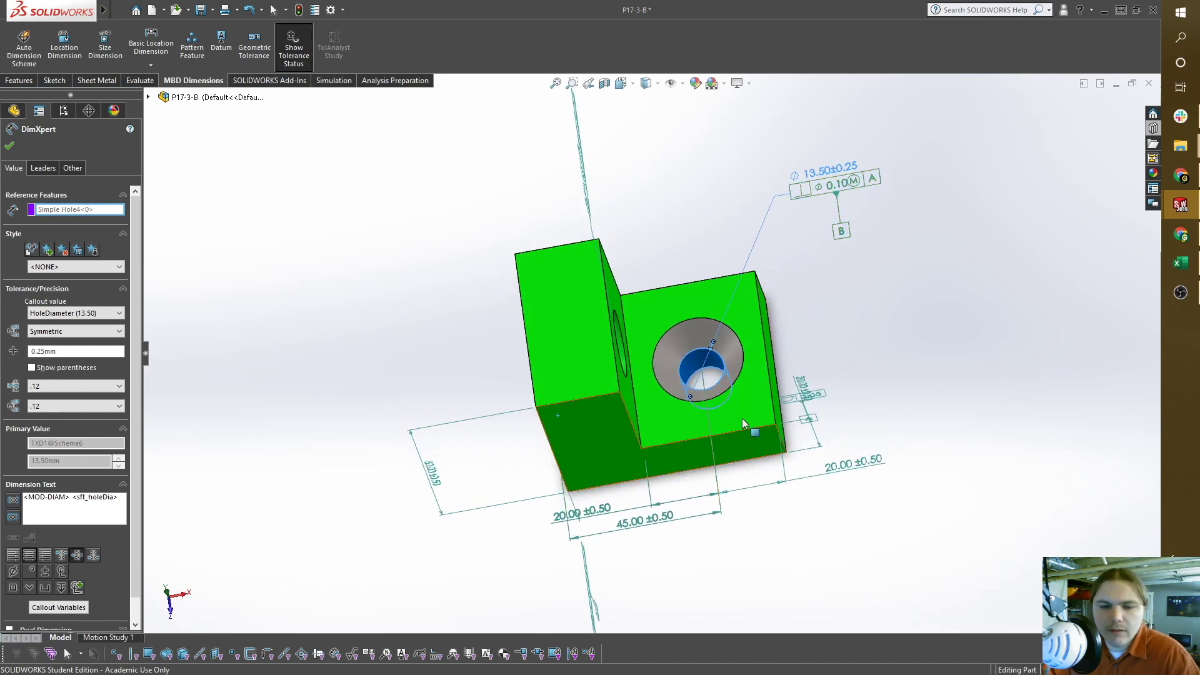
{"action": "middle_click_drag", "start_coordinate": [750, 421], "coordinate": [876, 139]}
{"action": "middle_click_drag", "start_coordinate": [805, 299], "coordinate": [638, 568]}
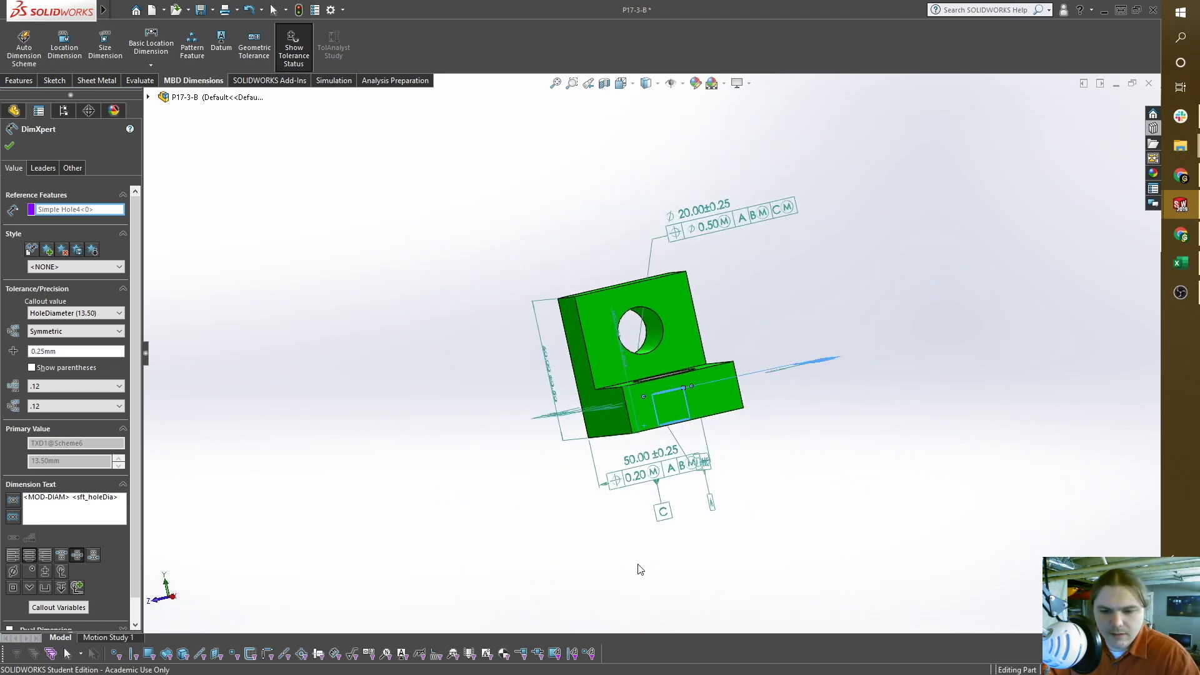
{"action": "left_click", "coordinate": [657, 475]}
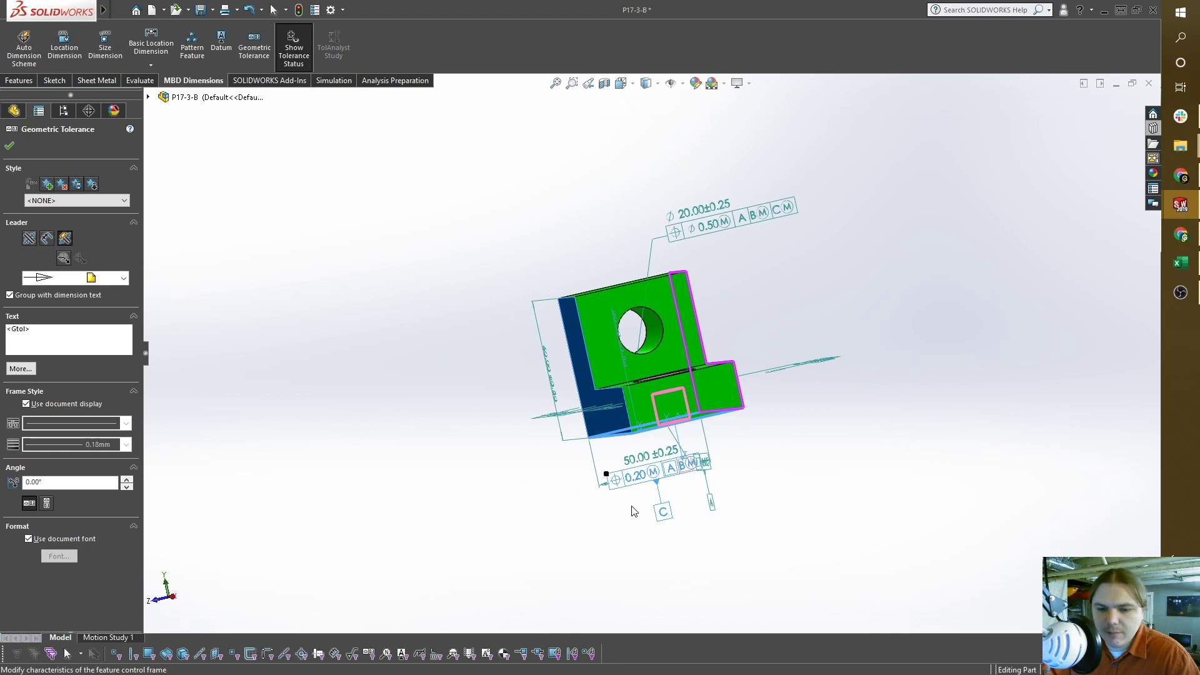
{"action": "scroll", "coordinate": [663, 484], "scroll_direction": "down", "scroll_amount": 6}
{"action": "middle_click_drag", "start_coordinate": [703, 419], "coordinate": [925, 183]}
{"action": "scroll", "coordinate": [628, 389], "scroll_direction": "up", "scroll_amount": 5}
{"action": "key", "text": "Escape"}
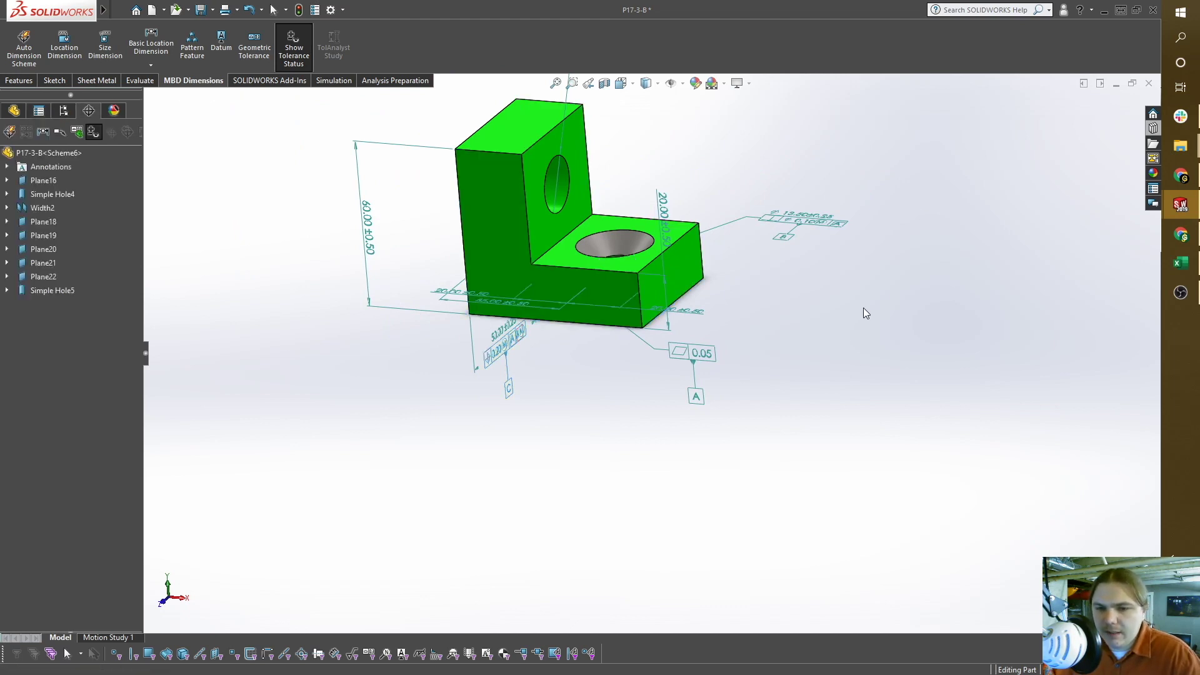
{"action": "middle_click_drag", "start_coordinate": [740, 312], "coordinate": [759, 376]}
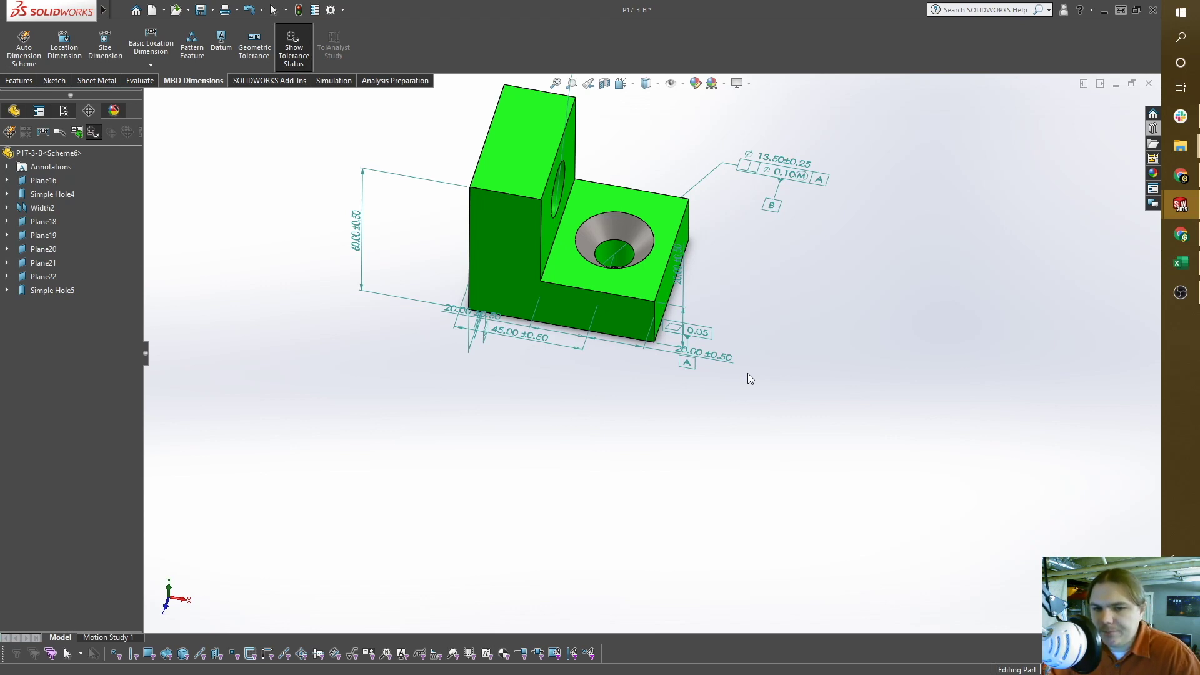
{"action": "mouse_move", "coordinate": [694, 394]}
{"action": "middle_mouse_down"}
{"action": "mouse_move", "coordinate": [834, 388]}
{"action": "mouse_move", "coordinate": [882, 290]}
{"action": "mouse_move", "coordinate": [821, 298]}
{"action": "mouse_move", "coordinate": [863, 313]}
{"action": "mouse_move", "coordinate": [804, 317]}
{"action": "mouse_move", "coordinate": [750, 409]}
{"action": "middle_mouse_up"}
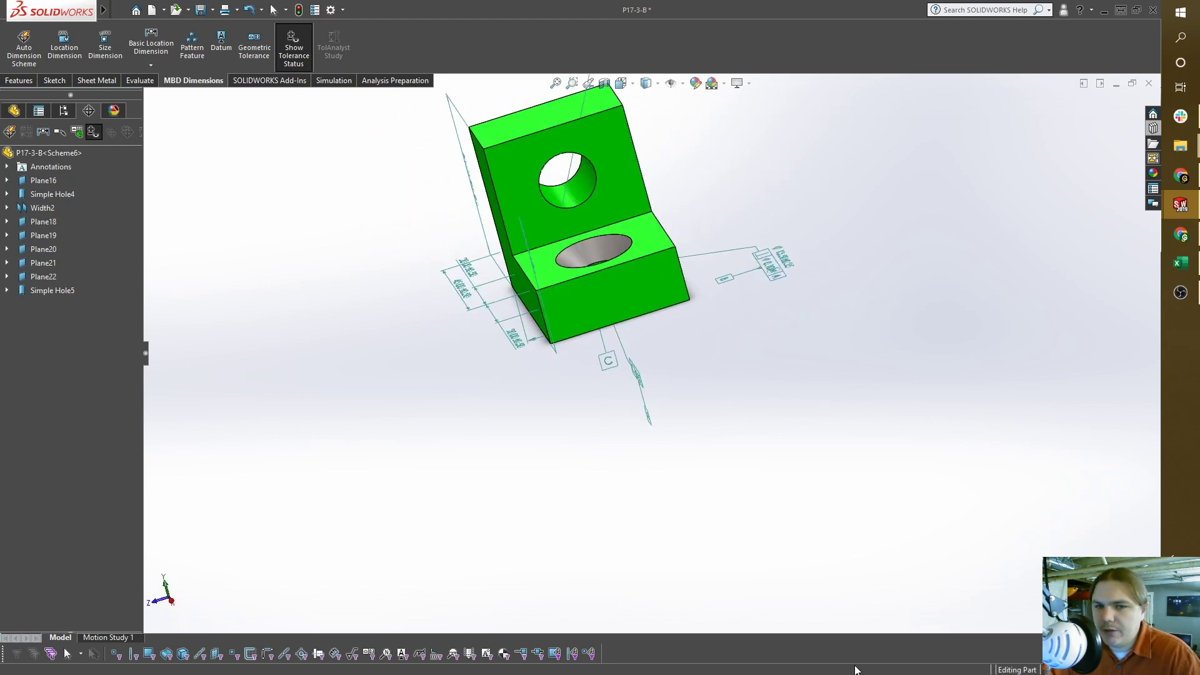